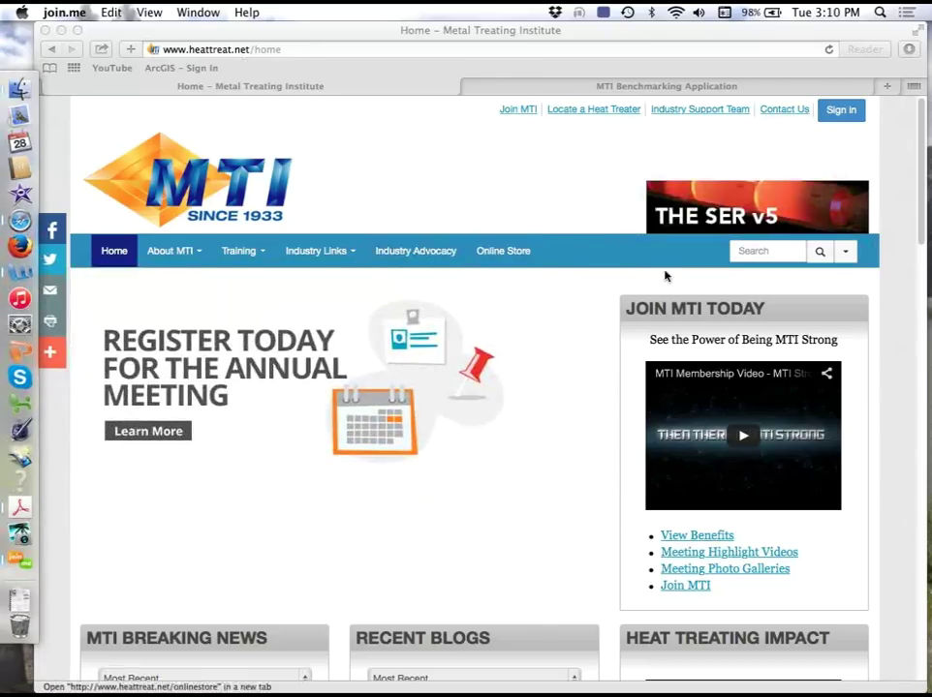
- Browse the heattreat.net home page's events and affiliated sites, then switch to the MTI Benchmarking Application tab
click(923, 227)
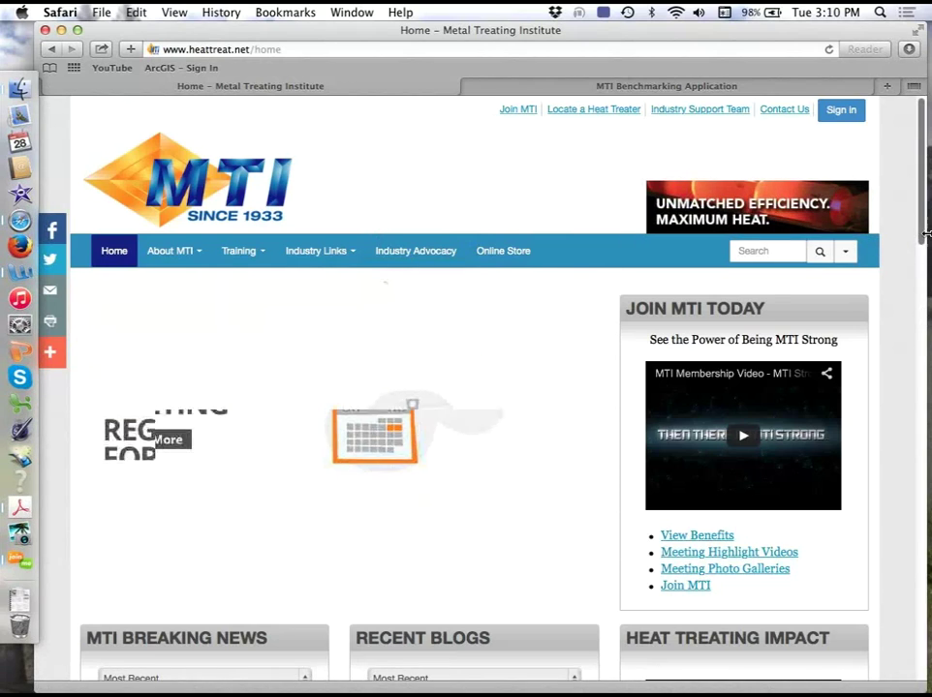
scroll(722, 322, down, 15)
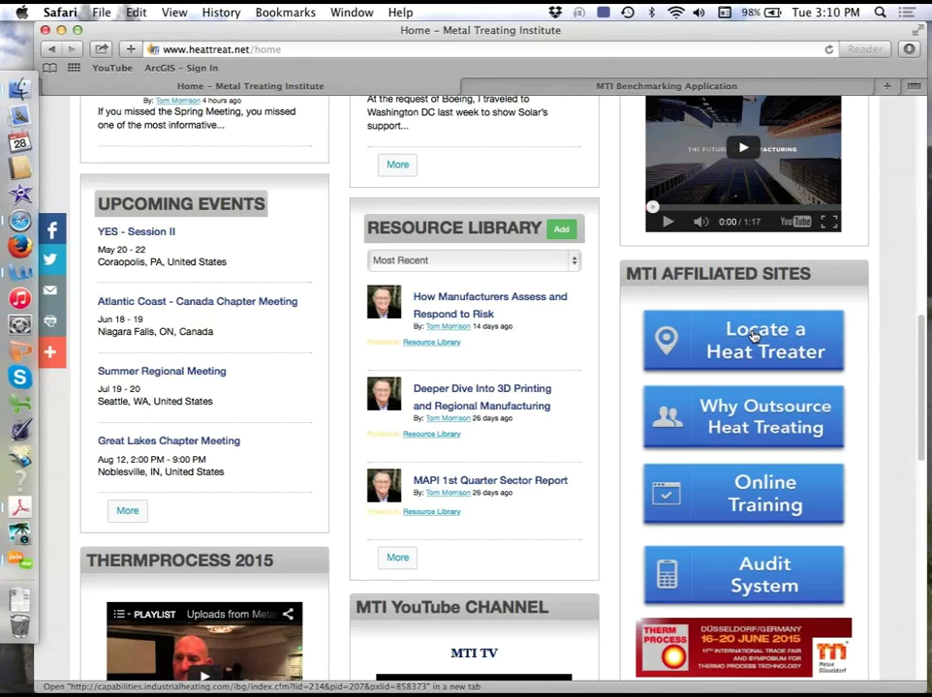
mouse_move(925, 370)
mouse_down()
mouse_move(926, 180)
mouse_move(922, 379)
mouse_up()
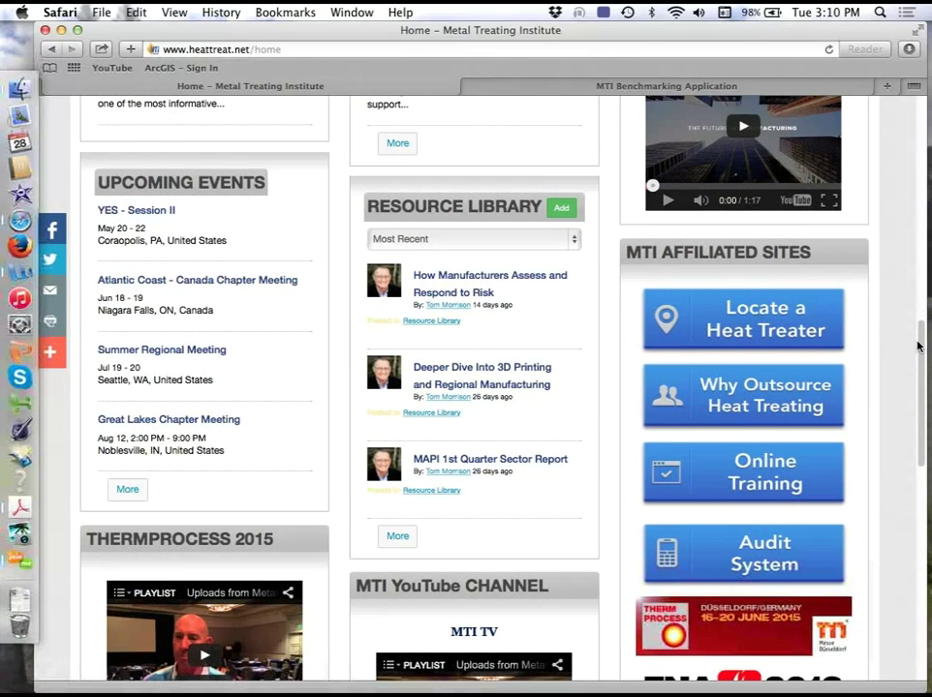
scroll(672, 97, up, 15)
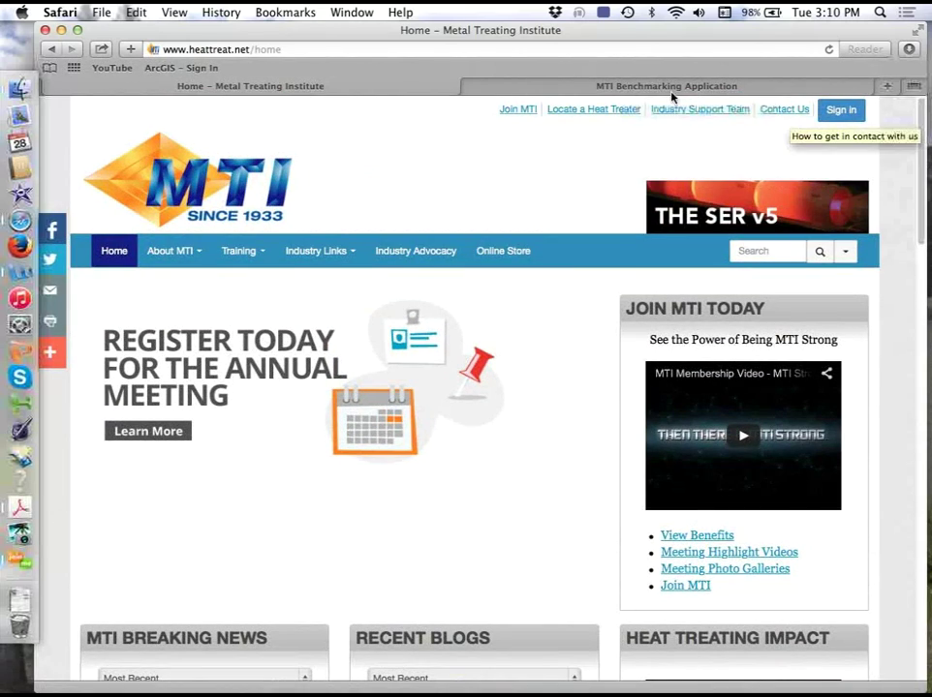
click(668, 89)
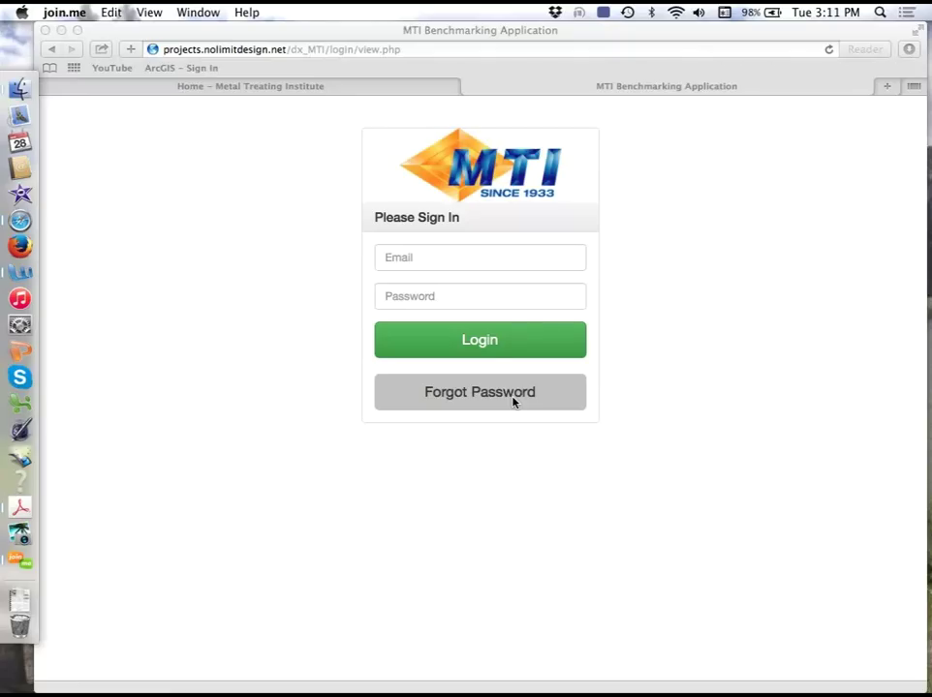
- Enter the account email and password and submit the sign-in form
click(475, 261)
click(474, 262)
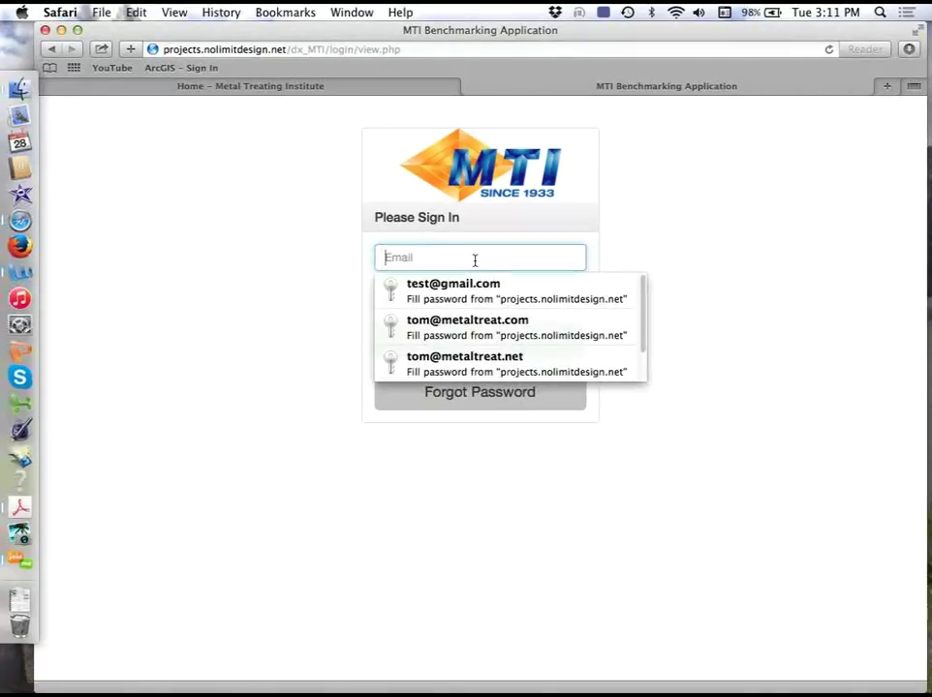
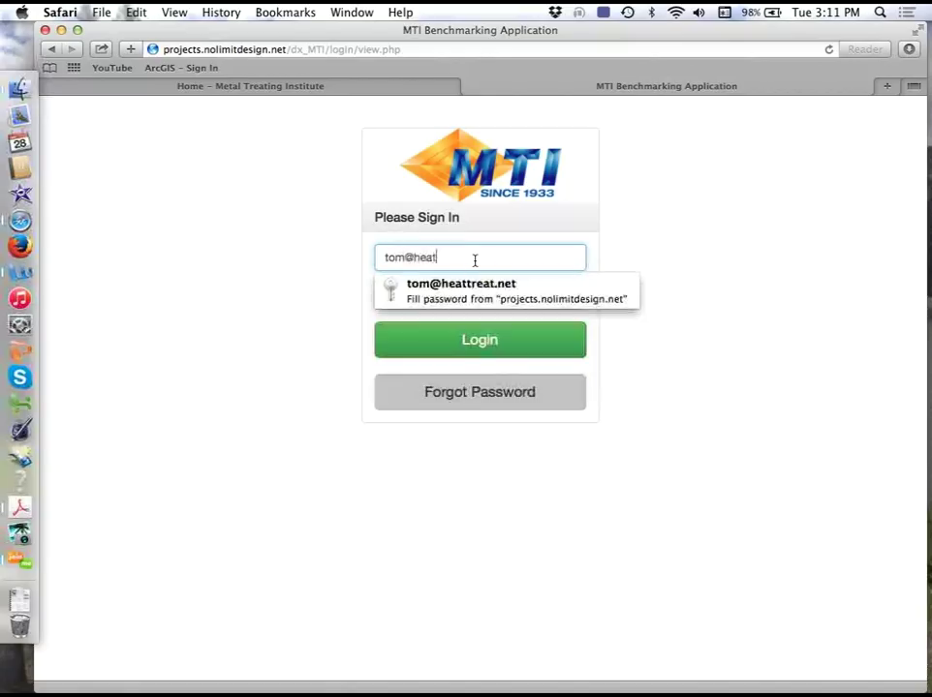
key(Tab)
text(********)
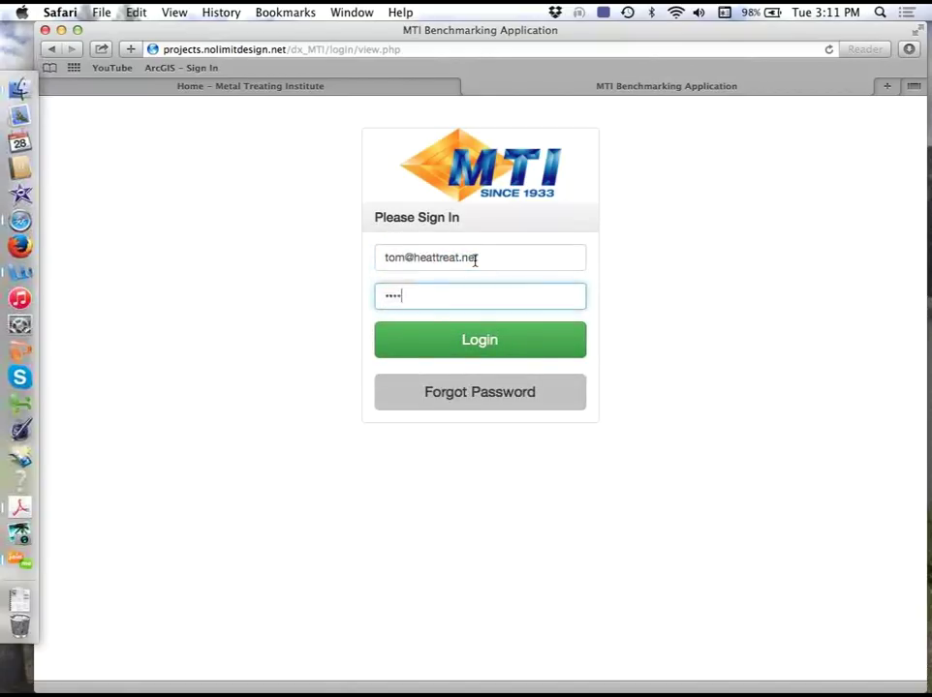
key(BackSpace)
key(BackSpace)
key(BackSpace)
key(BackSpace)
key(BackSpace)
key(BackSpace)
key(BackSpace)
text(******)
key(Return)
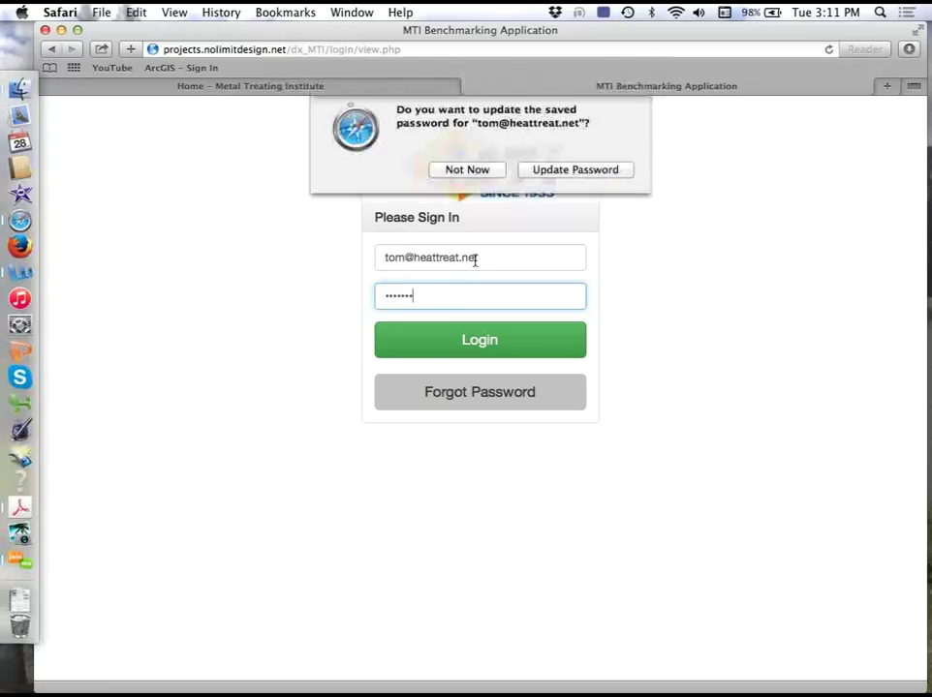
- After the invalid-credentials error, re-enter the email and password, sign in, and decline saving the password
click(476, 306)
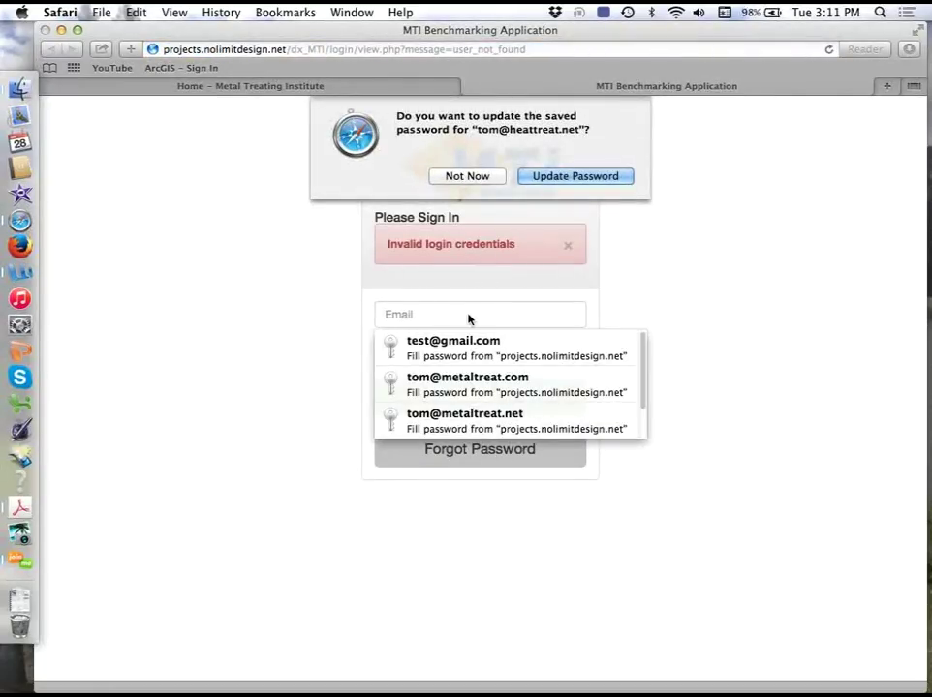
click(489, 178)
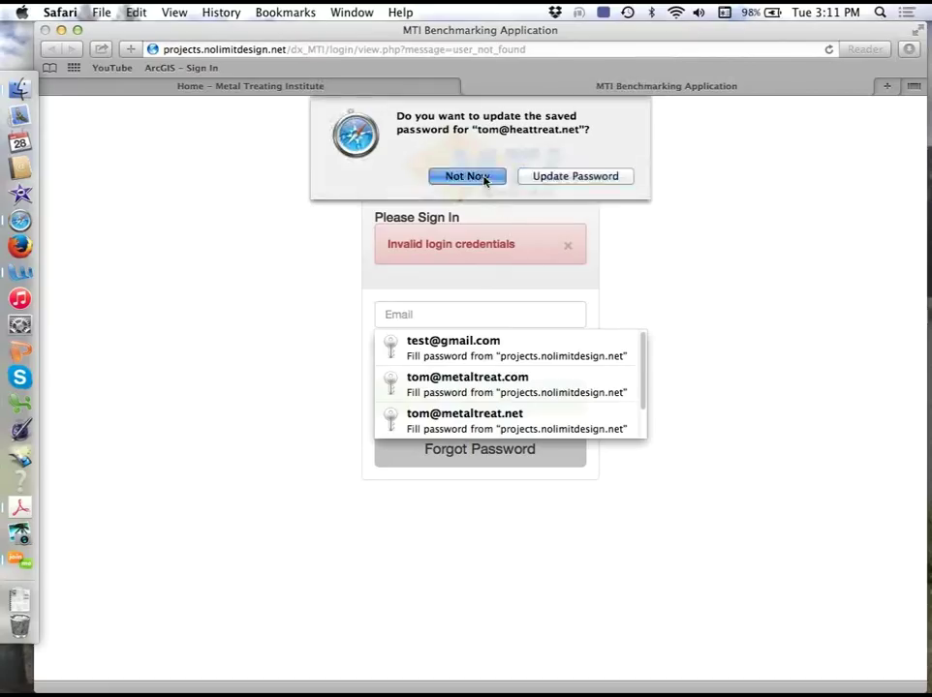
click(434, 316)
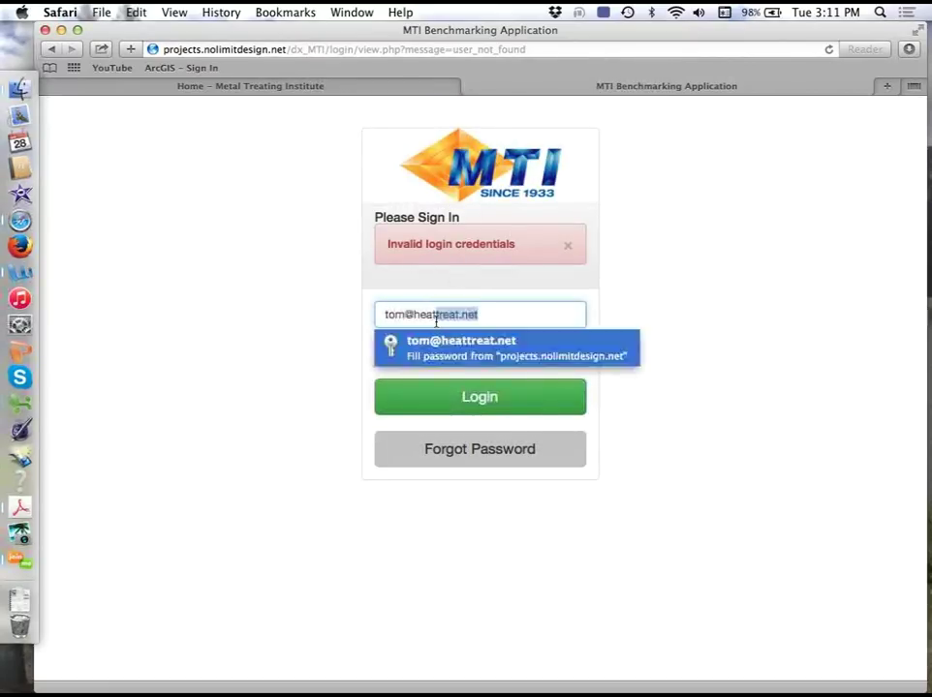
key(Tab)
text(********)
key(Return)
click(466, 174)
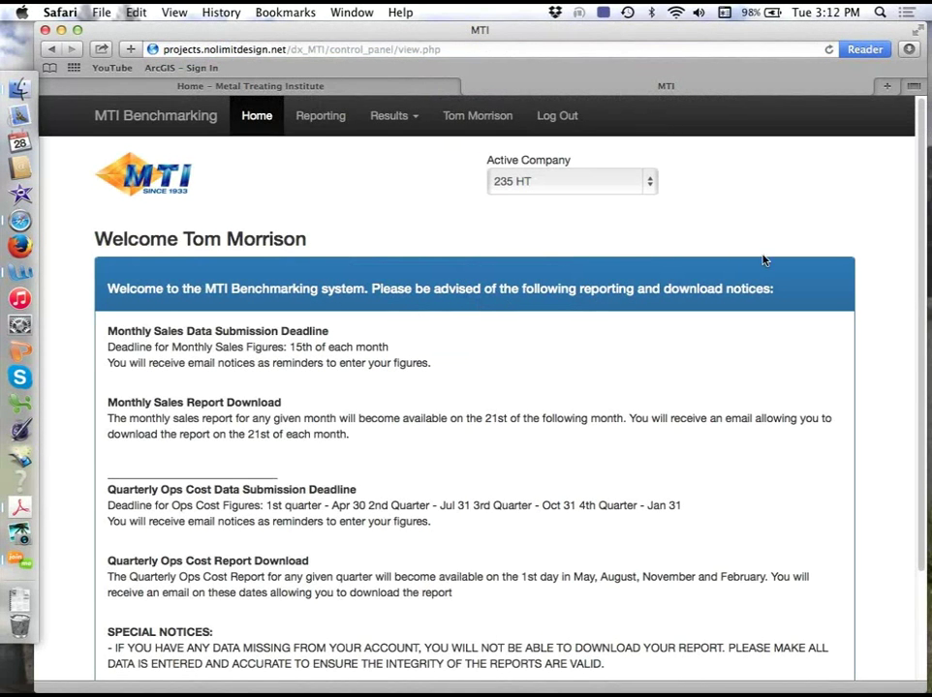
click(899, 147)
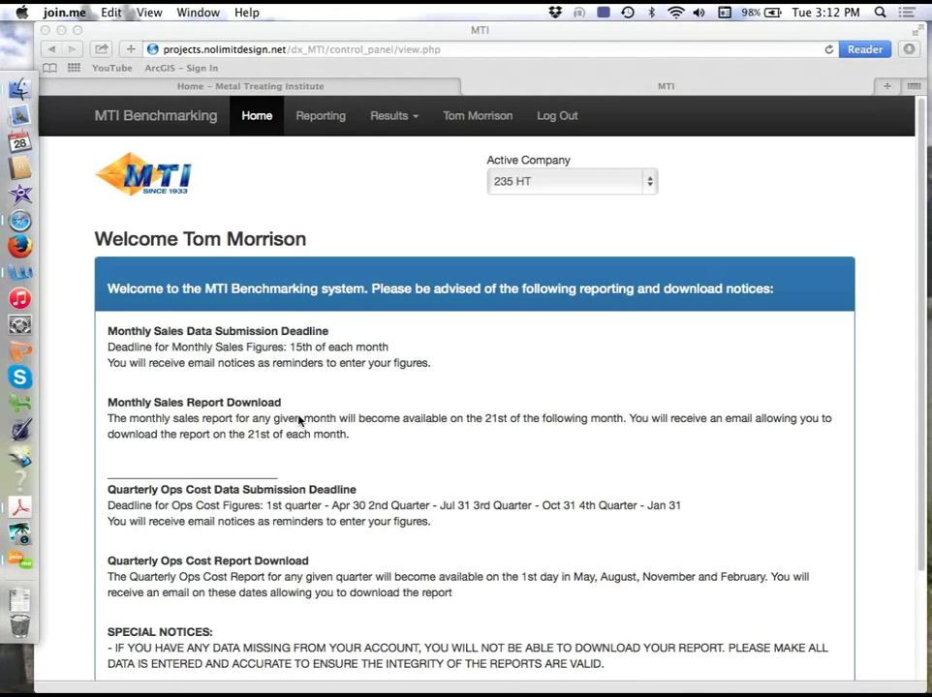
click(312, 353)
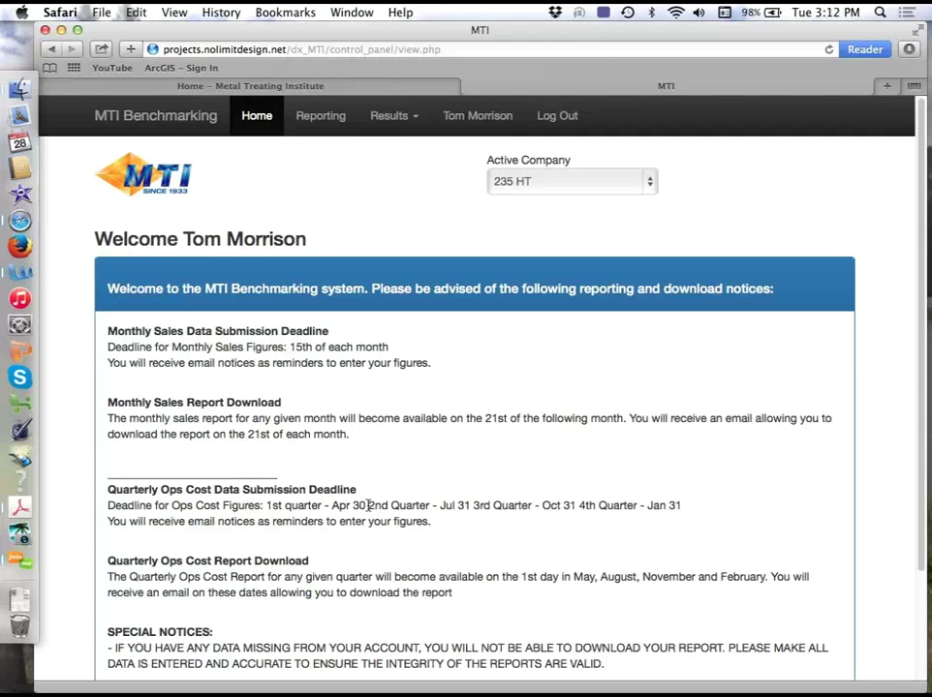
drag(370, 505, 643, 506)
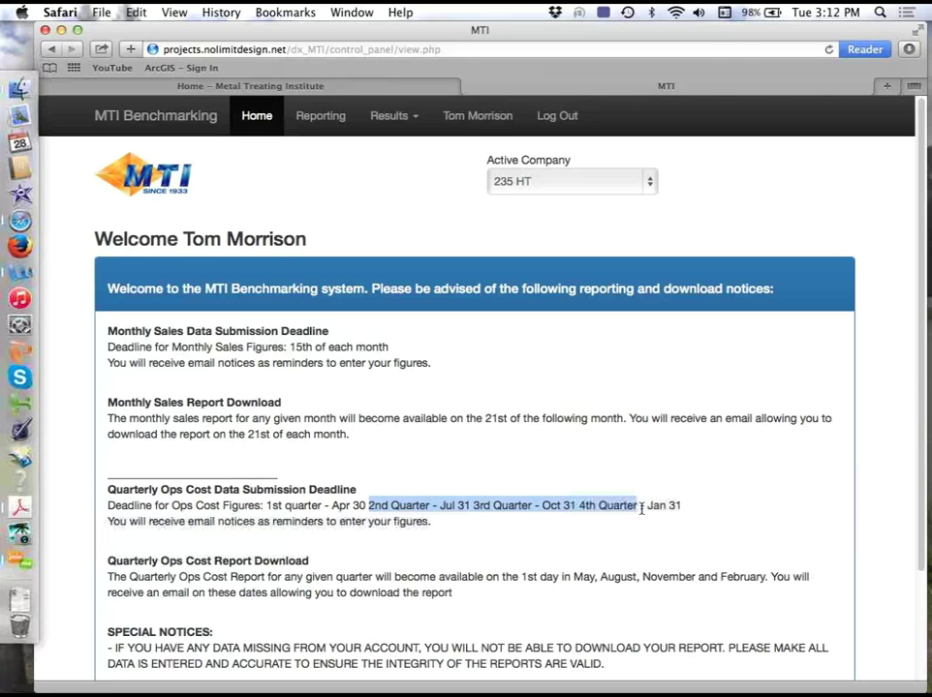
click(240, 576)
drag(231, 576, 603, 579)
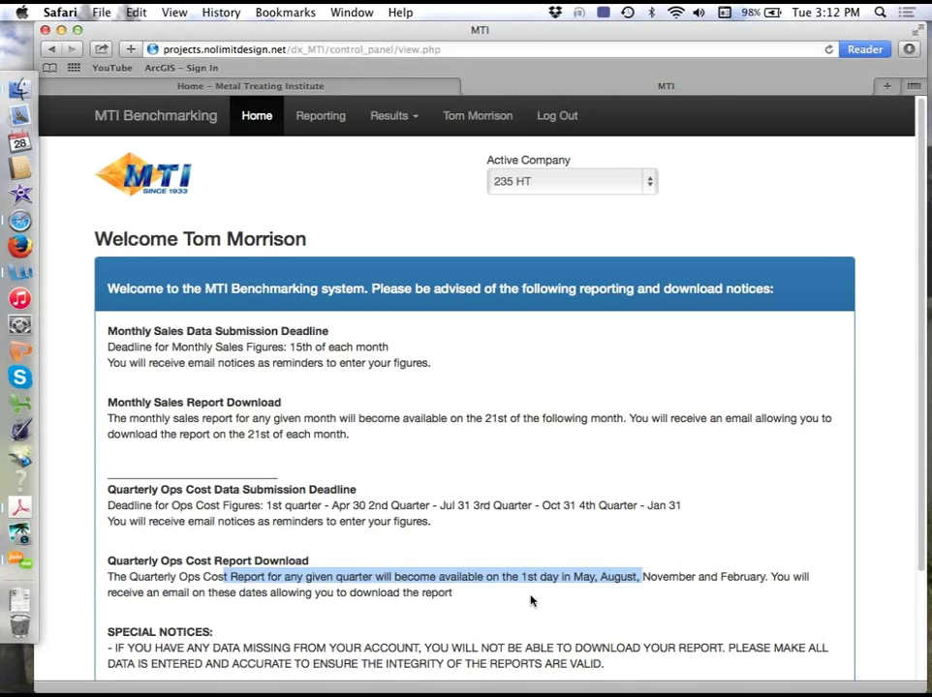
scroll(928, 537, down, 2)
scroll(928, 538, down, 1)
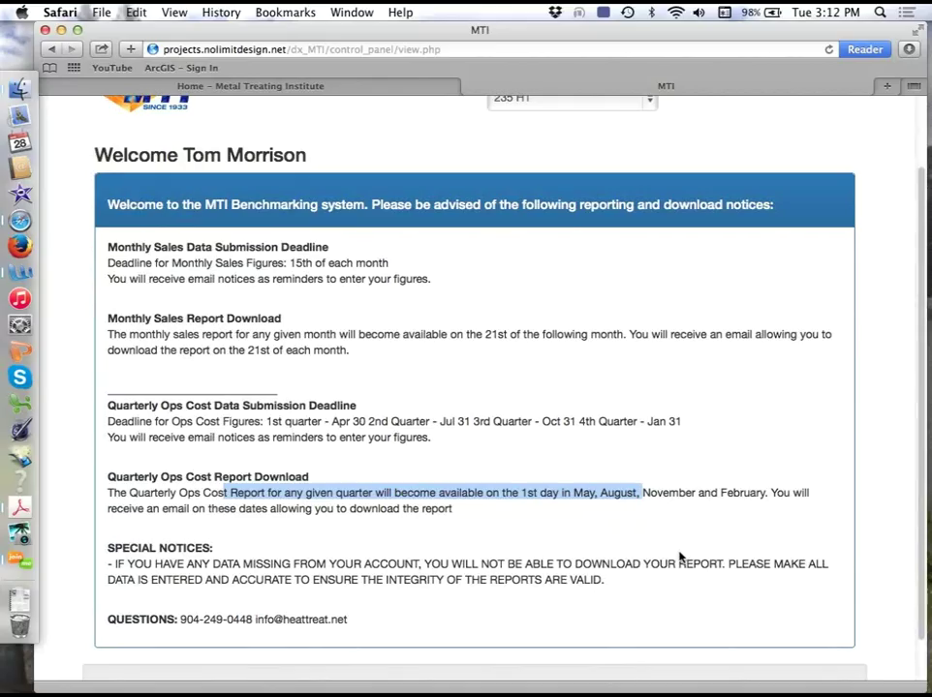
click(528, 562)
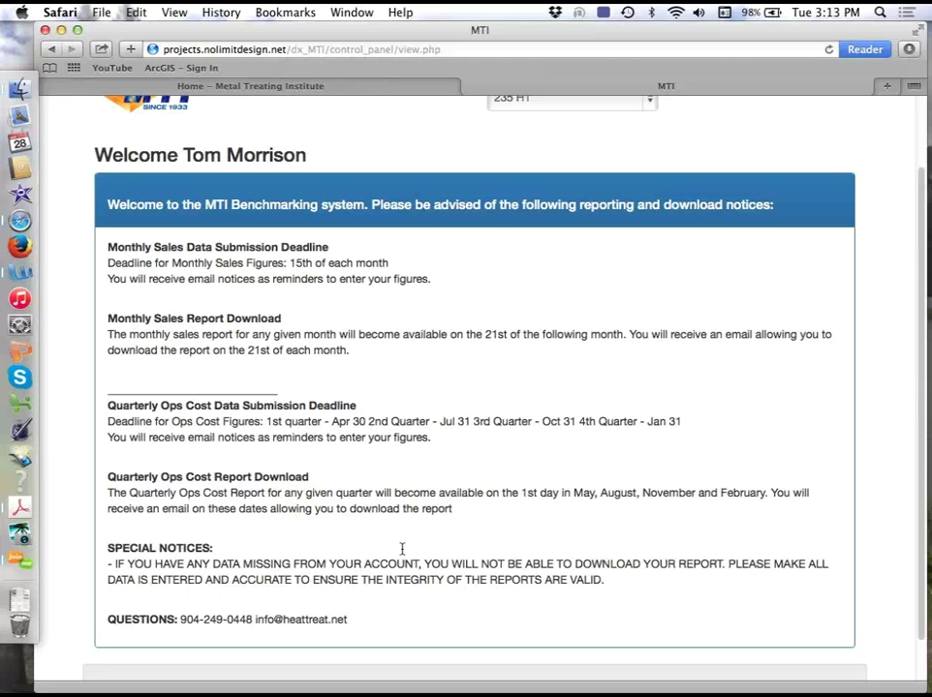
scroll(923, 479, up, 1)
scroll(923, 478, up, 3)
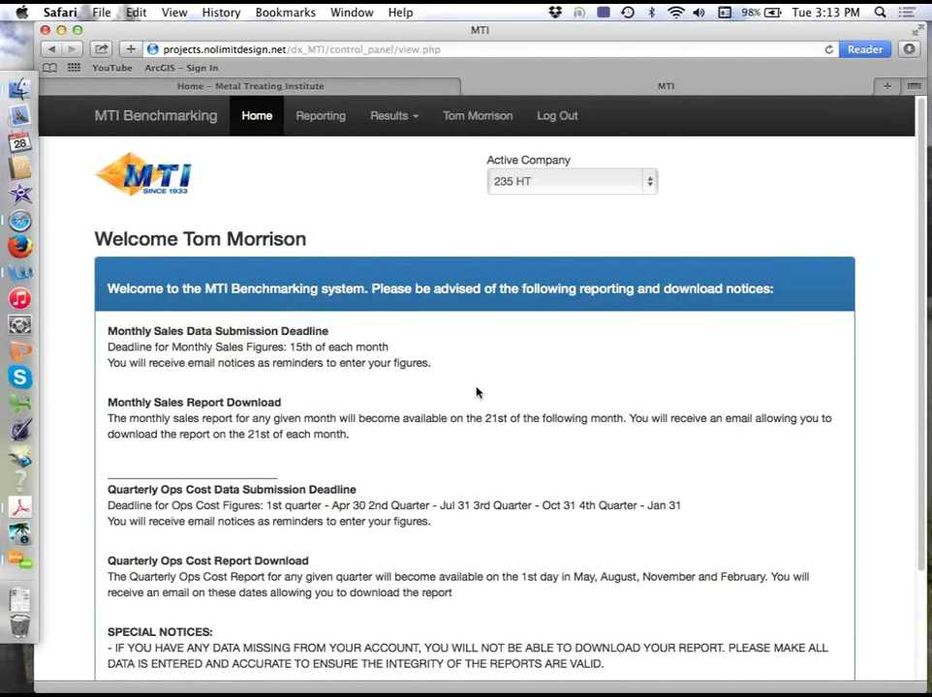
- Switch the Active Company dropdown from 235 HT to 123 HT
click(520, 184)
click(513, 169)
click(533, 183)
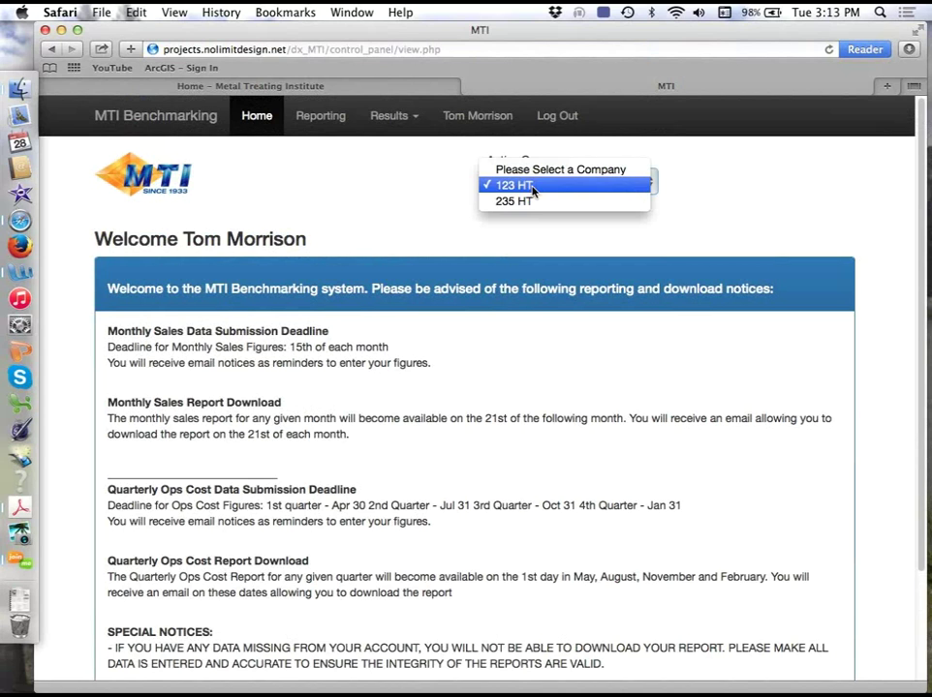
click(531, 186)
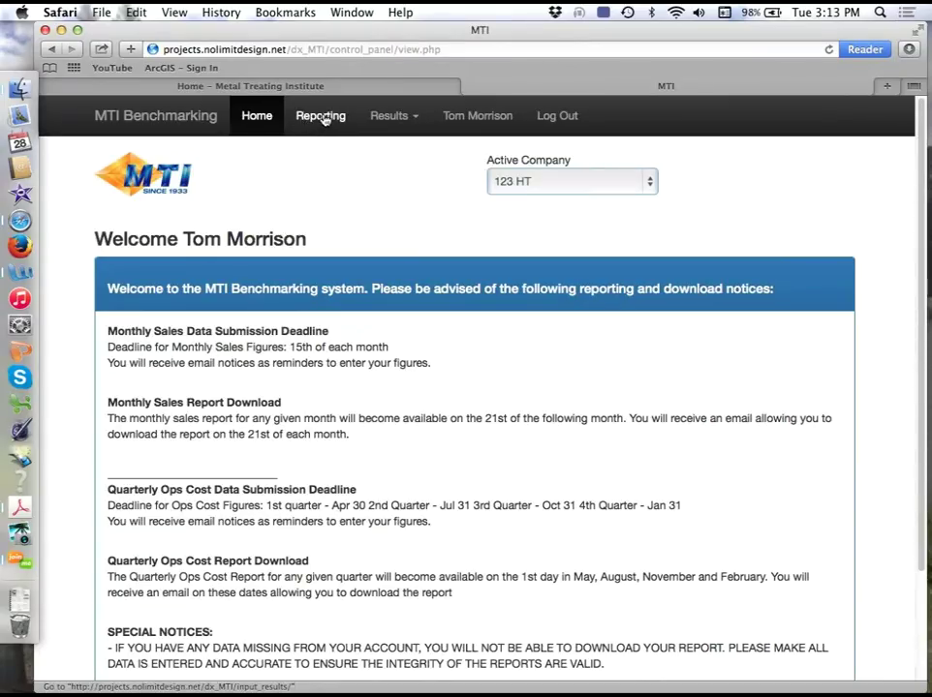
- Open the 123 HT monthly input results page under Reporting
click(322, 117)
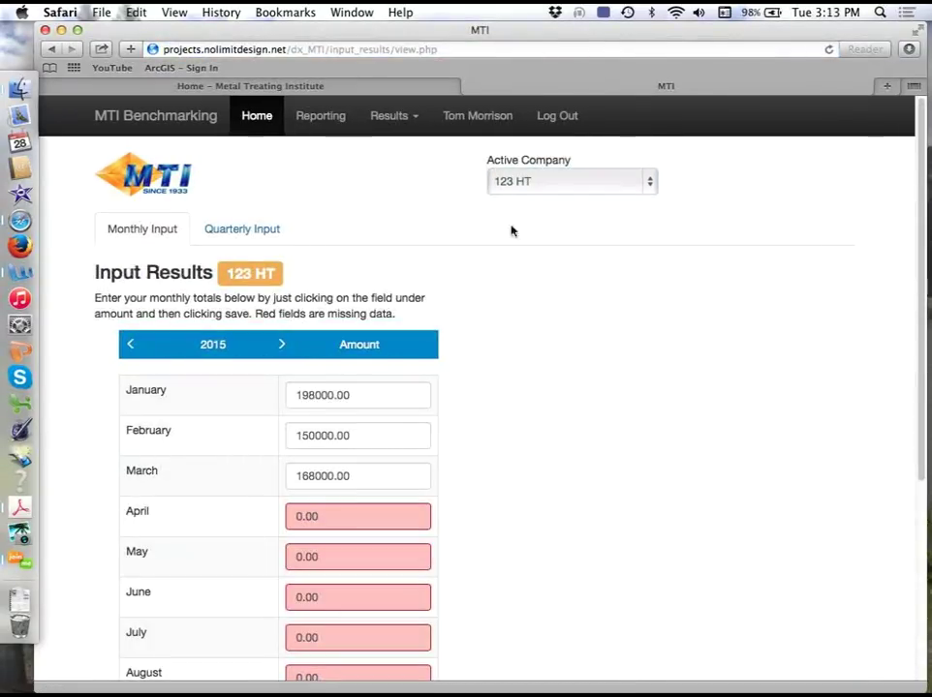
click(928, 201)
click(923, 262)
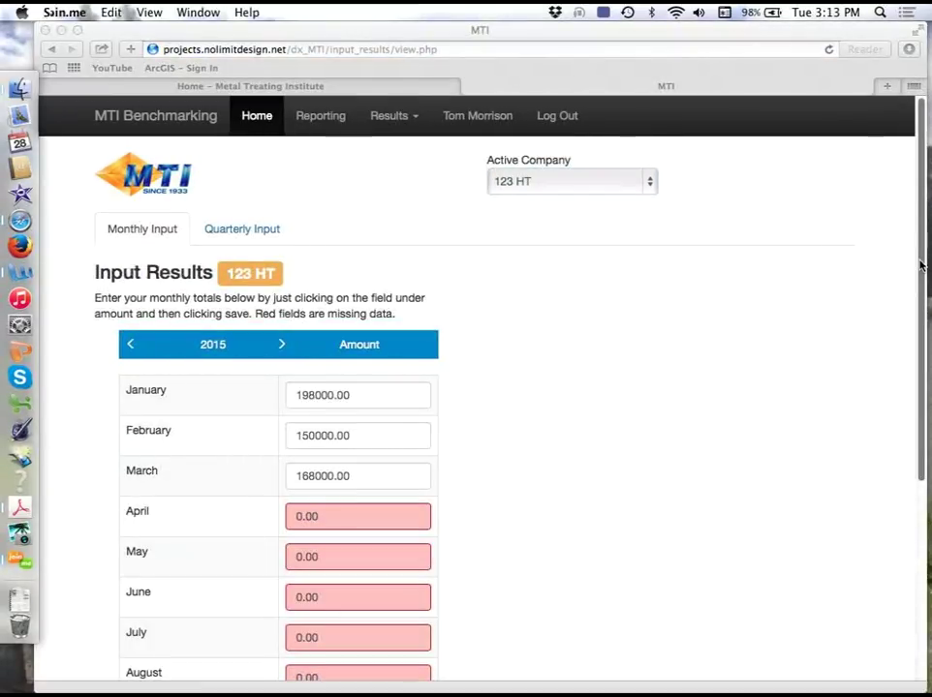
scroll(920, 407, down, 3)
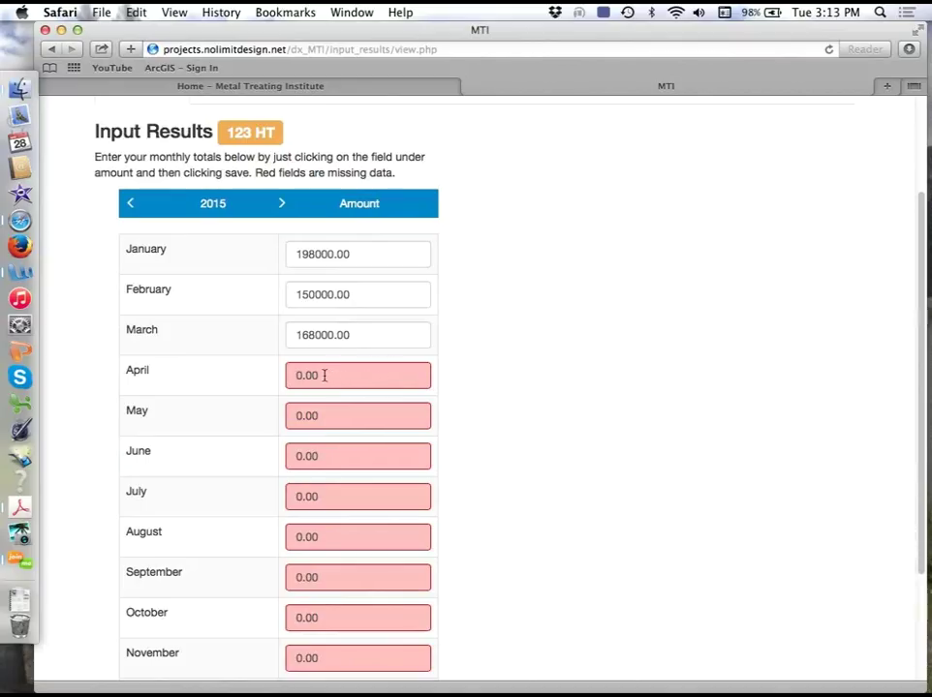
- Enter 185000 as the April 2015 amount and save it
drag(324, 375, 278, 377)
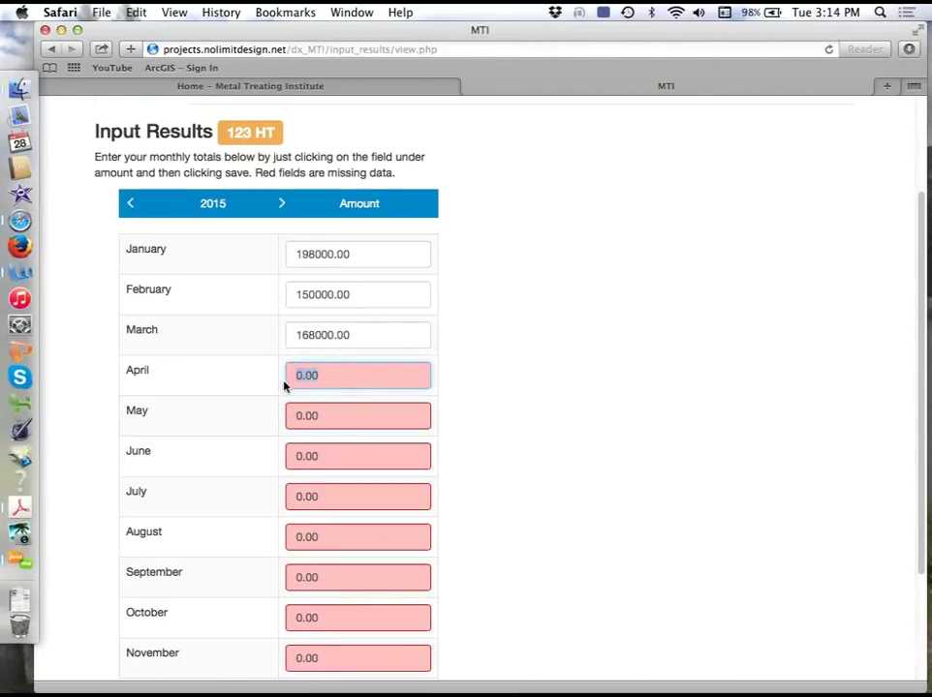
text(185000)
scroll(603, 516, down, 5)
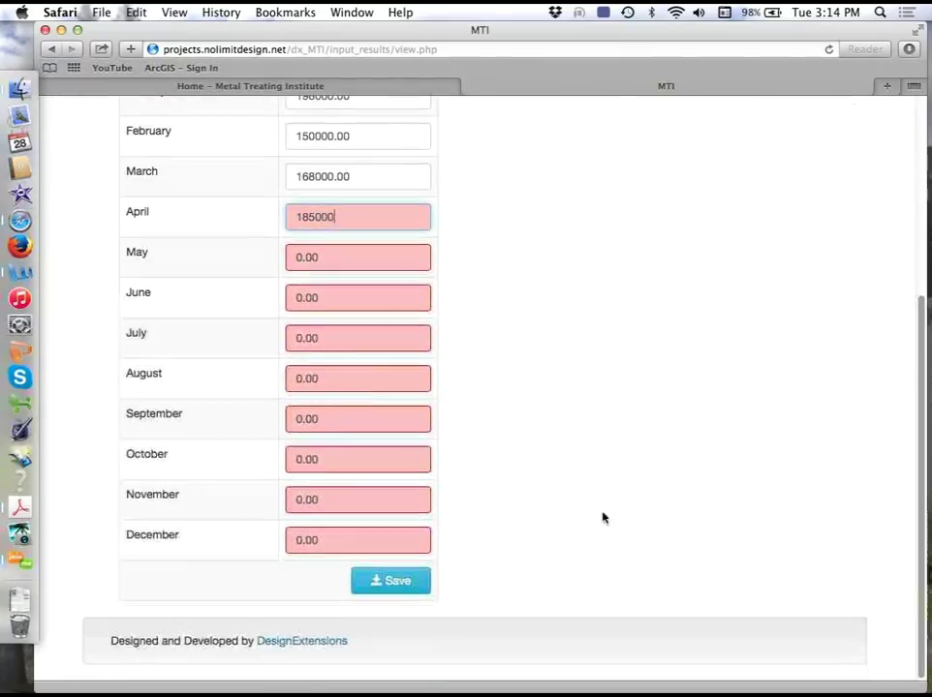
click(398, 583)
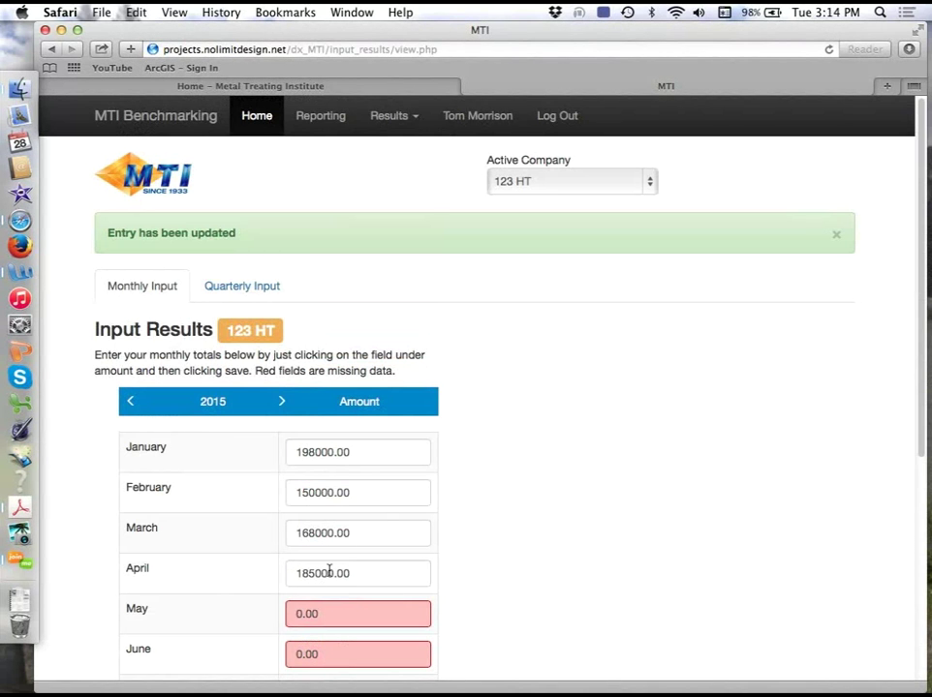
drag(921, 365, 920, 497)
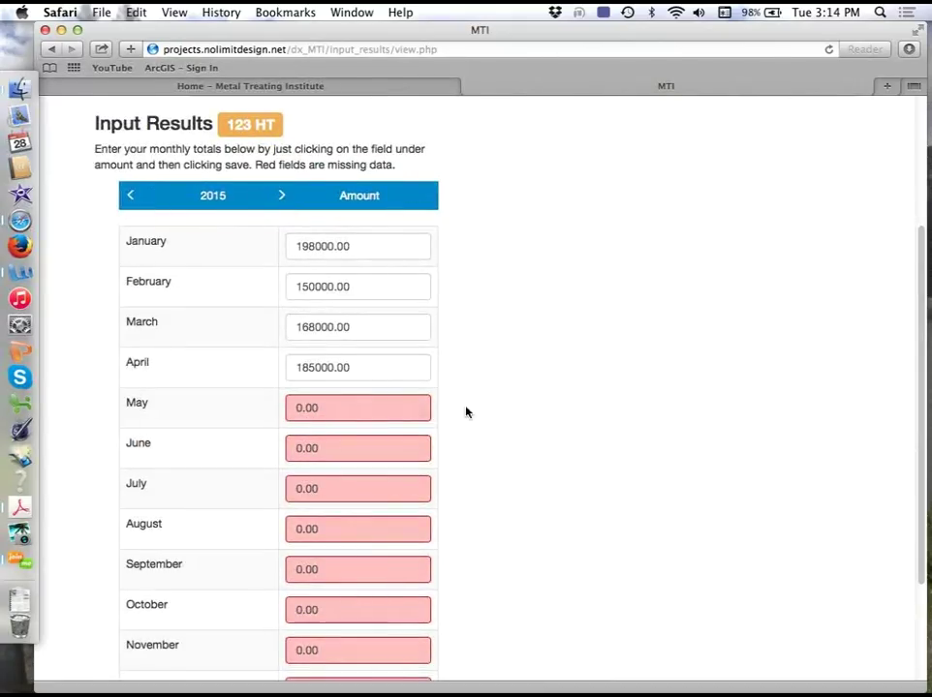
drag(921, 440, 920, 327)
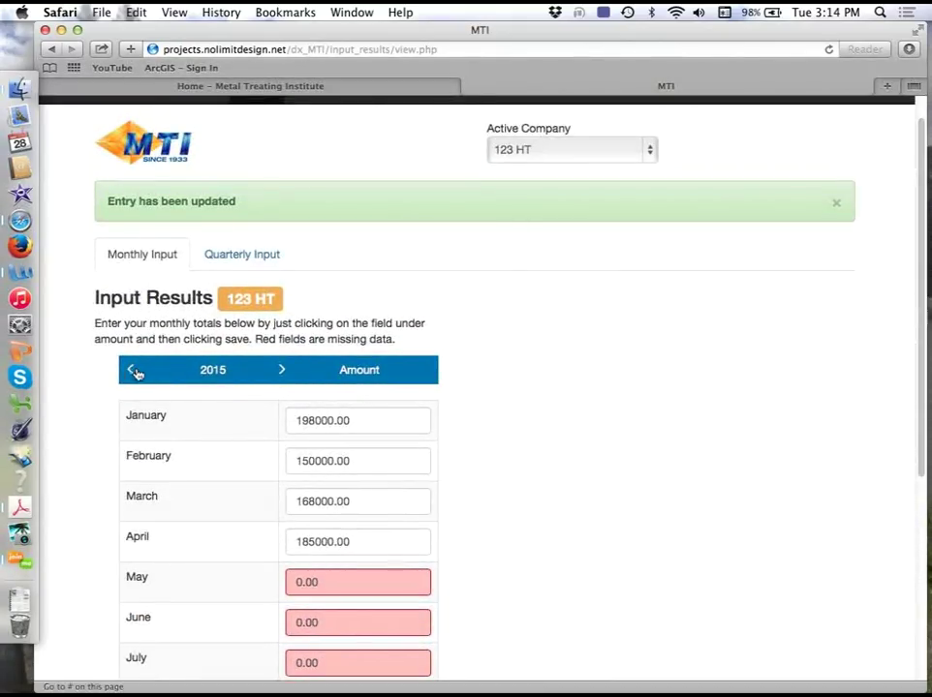
click(283, 370)
click(130, 402)
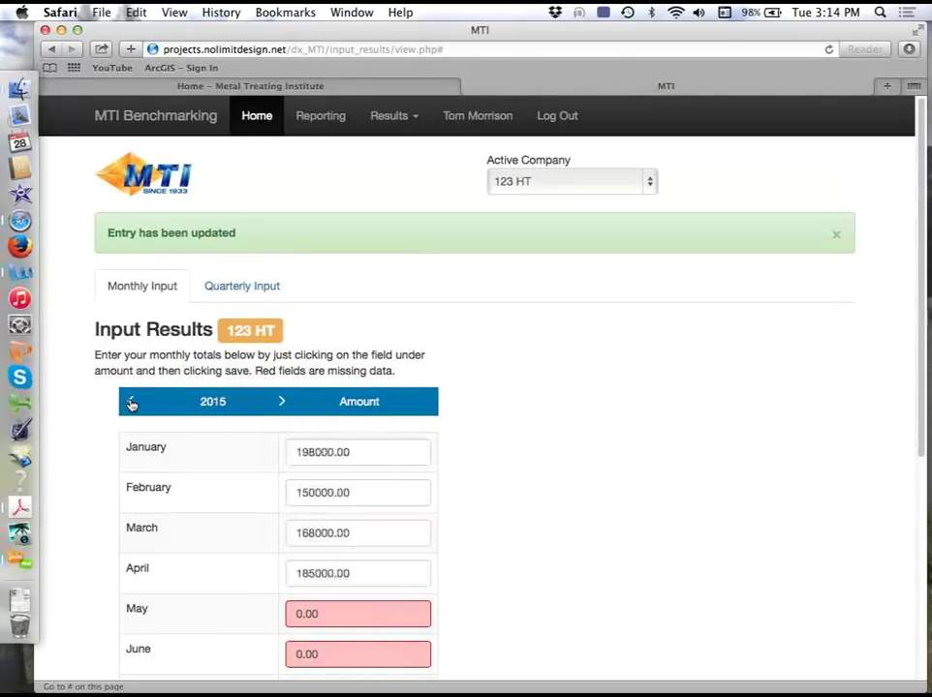
click(131, 402)
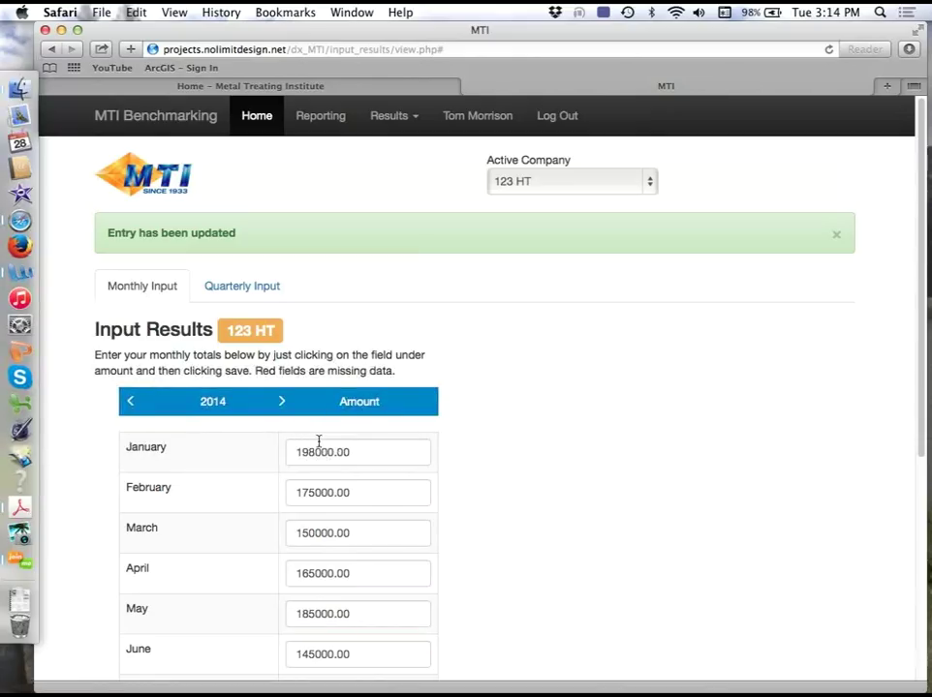
drag(923, 366, 923, 476)
click(133, 224)
mouse_move(923, 336)
mouse_down()
mouse_move(923, 345)
mouse_move(919, 318)
mouse_up()
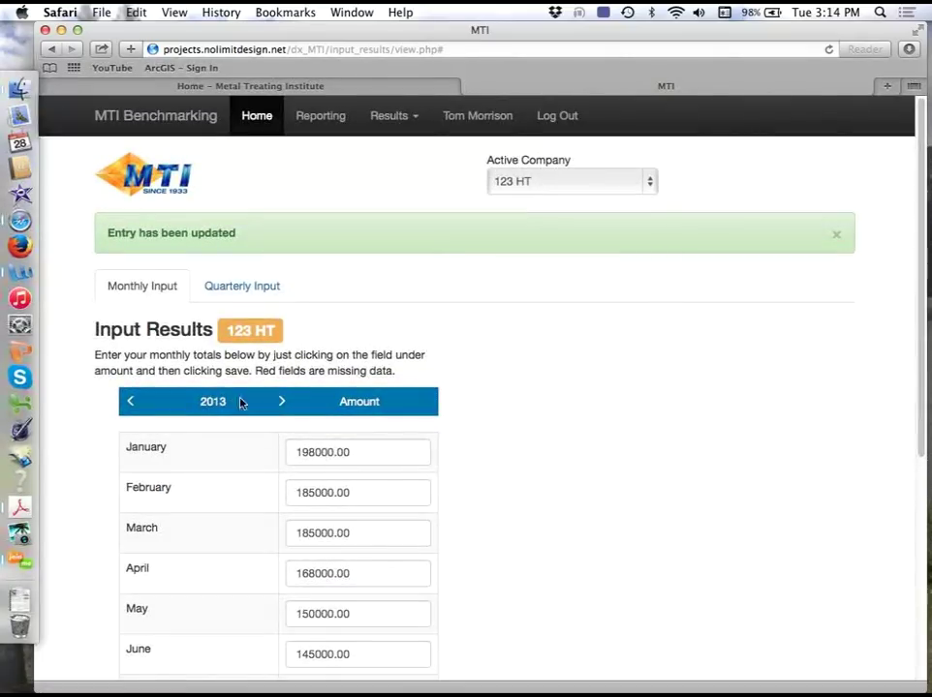
click(281, 402)
click(281, 402)
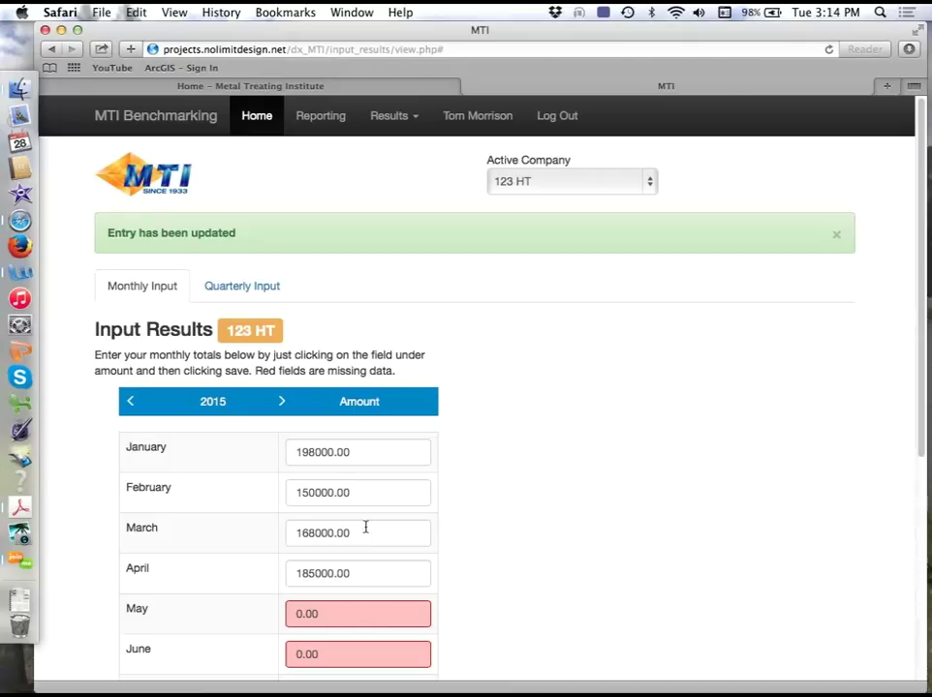
- Delete the 185000.00 April 2015 amount and save the emptied entry
click(350, 574)
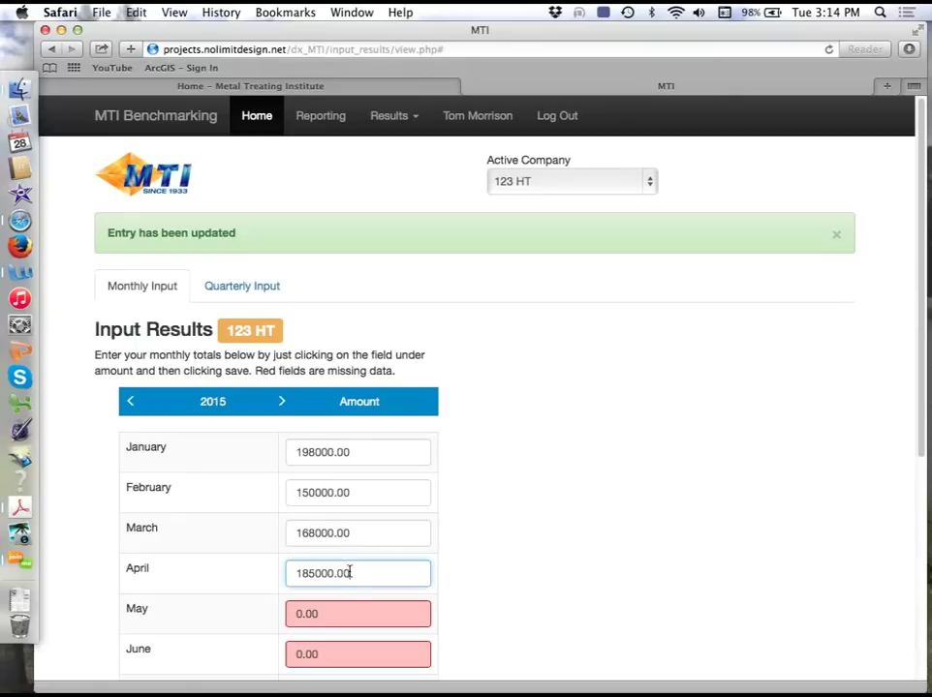
drag(355, 574, 287, 573)
key(BackSpace)
scroll(918, 433, down, 5)
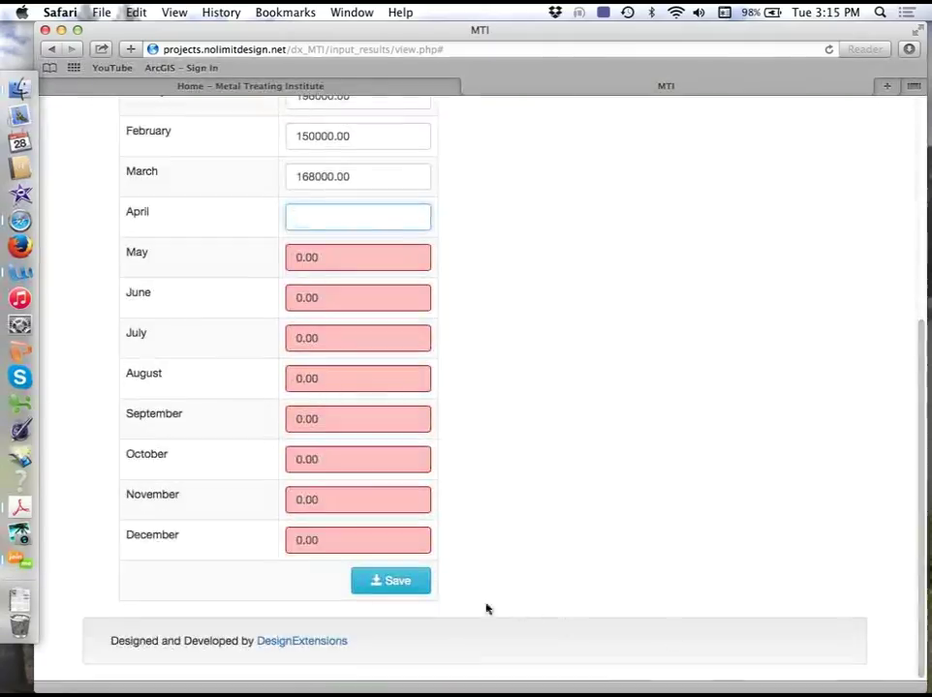
click(406, 586)
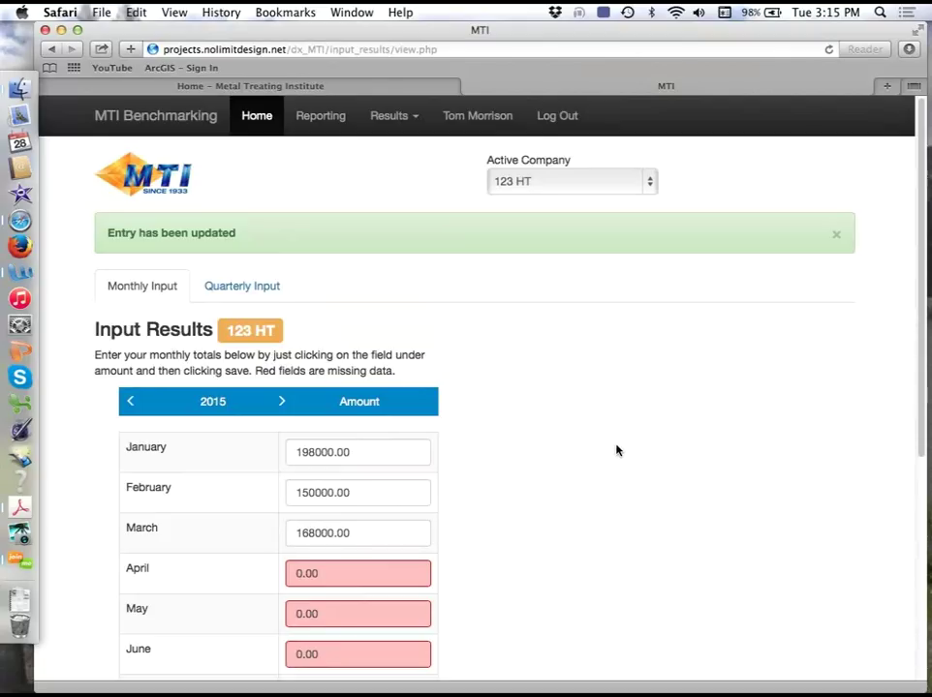
- Open Results > Monthly Report for Sales Stats and view it for March 2015
click(416, 120)
click(427, 174)
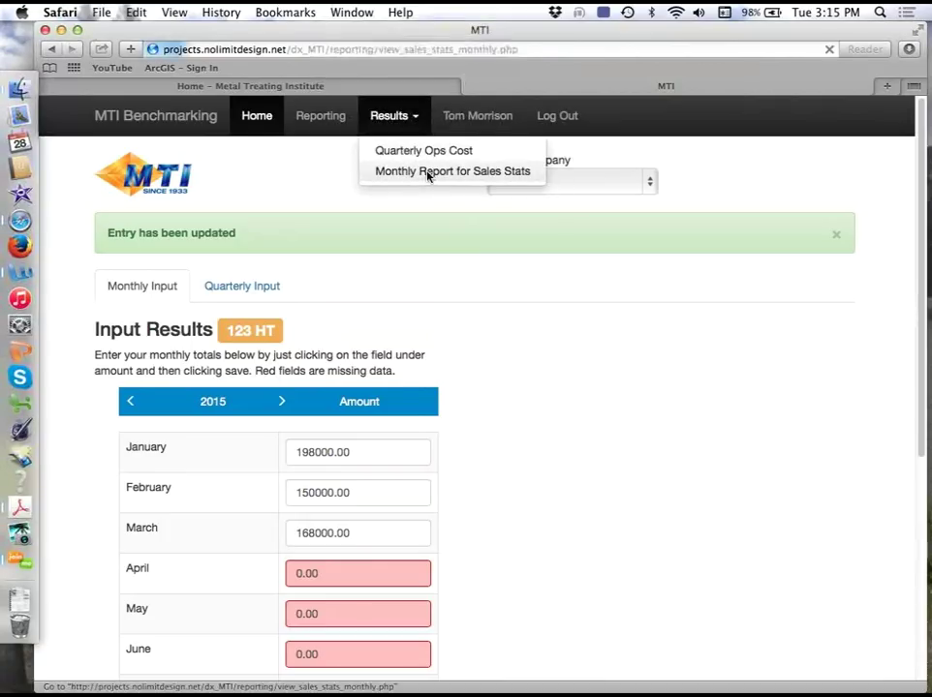
click(168, 284)
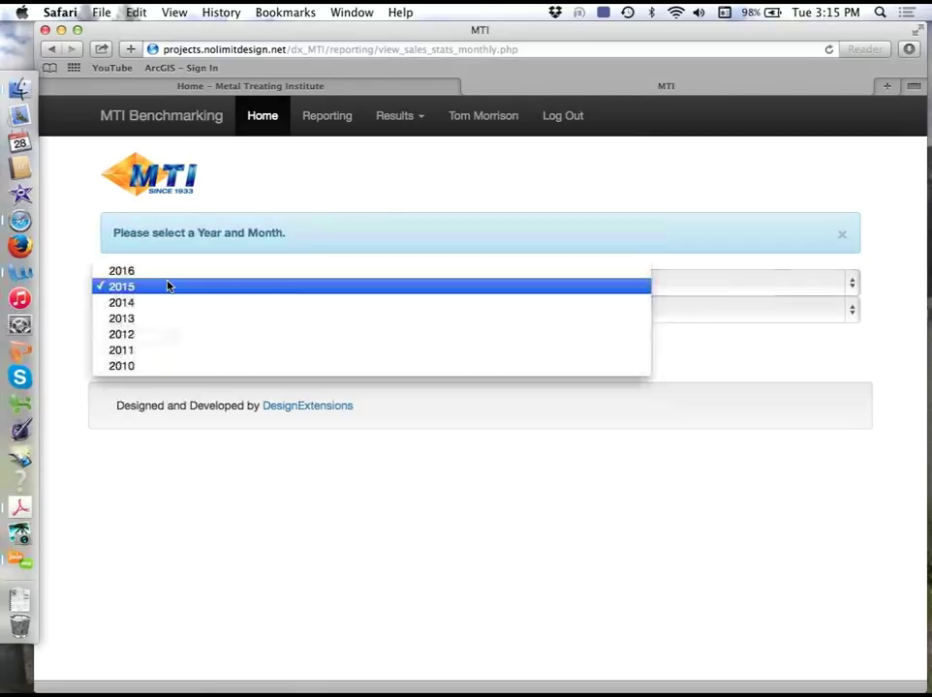
click(167, 287)
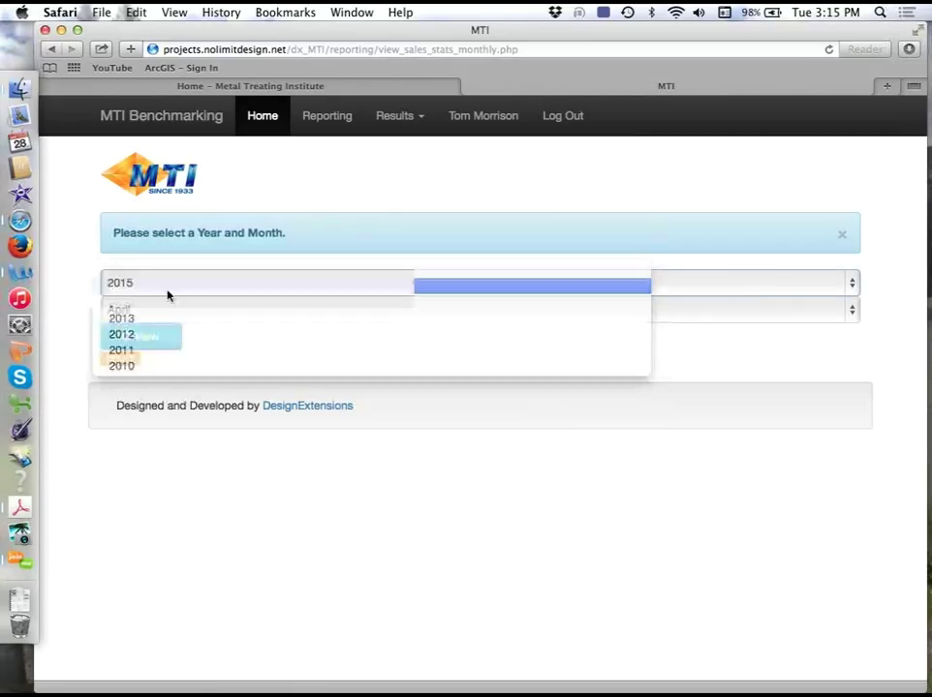
click(154, 314)
click(161, 298)
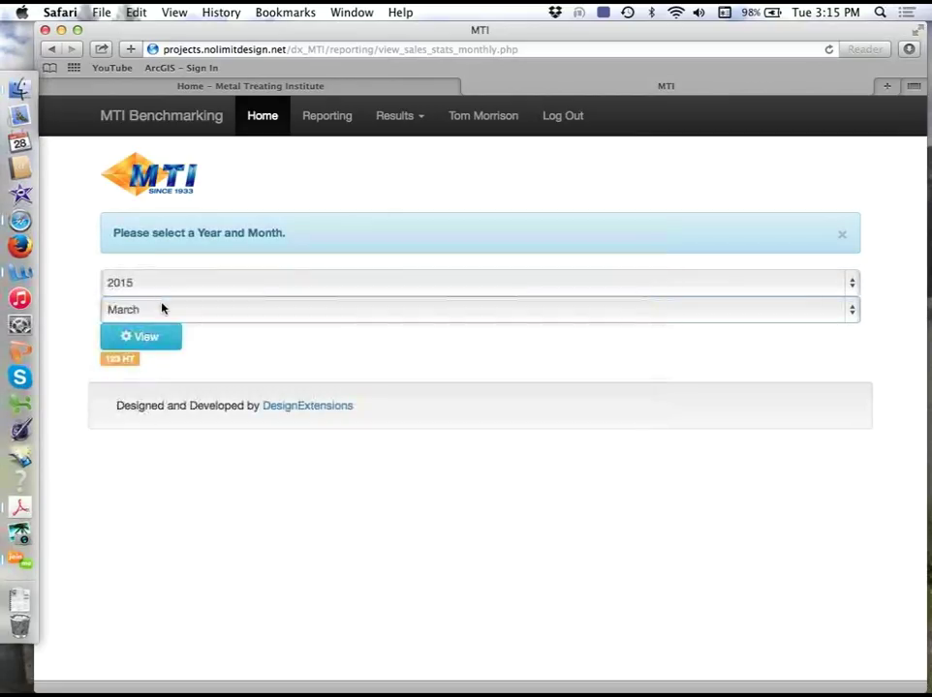
click(156, 338)
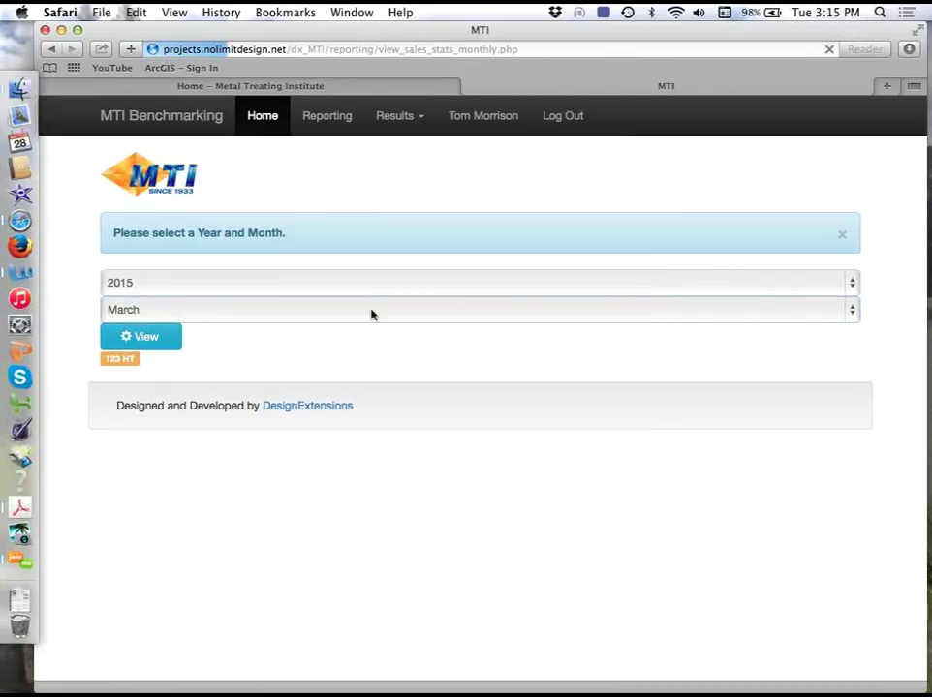
click(742, 175)
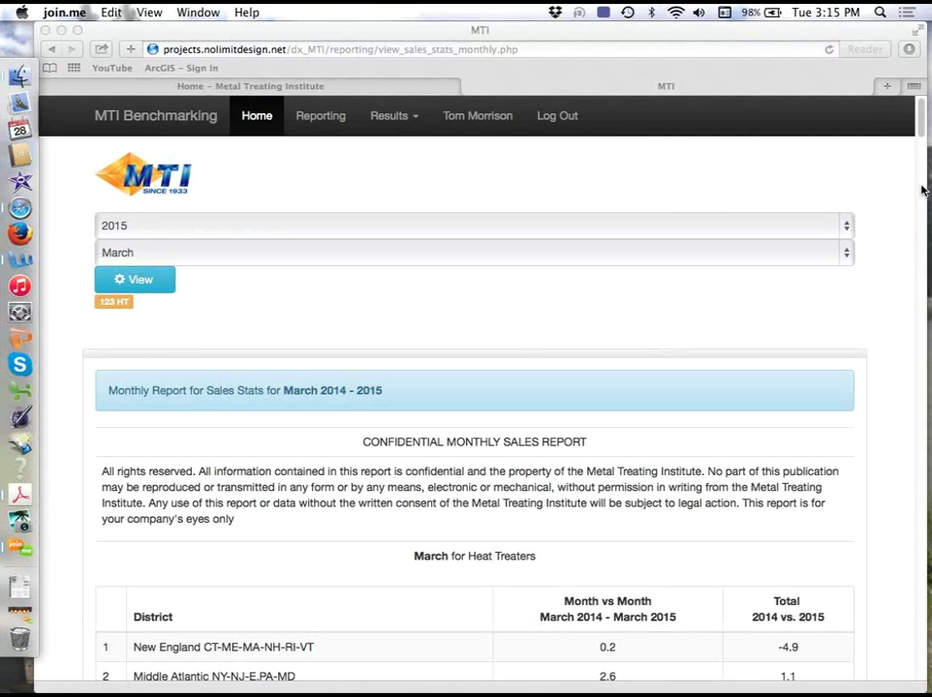
click(922, 133)
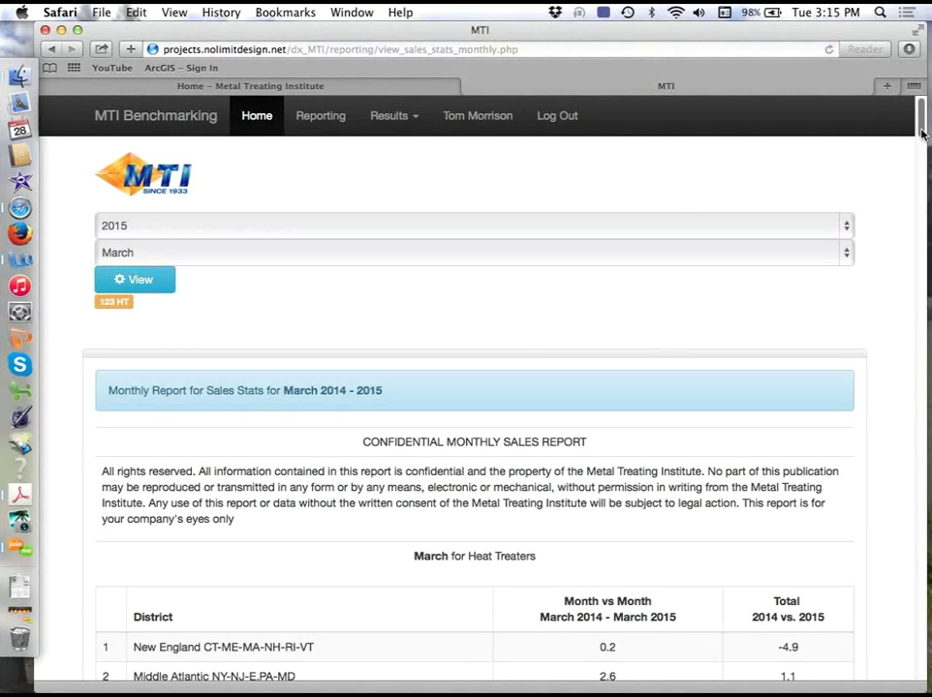
drag(922, 133, 922, 141)
scroll(921, 141, down, 7)
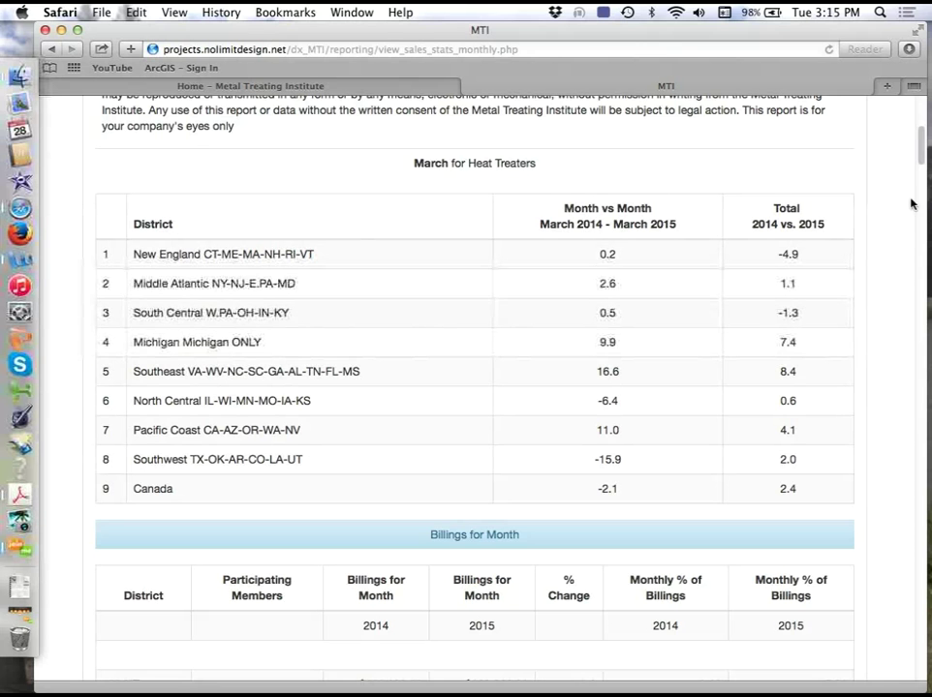
drag(922, 155, 918, 187)
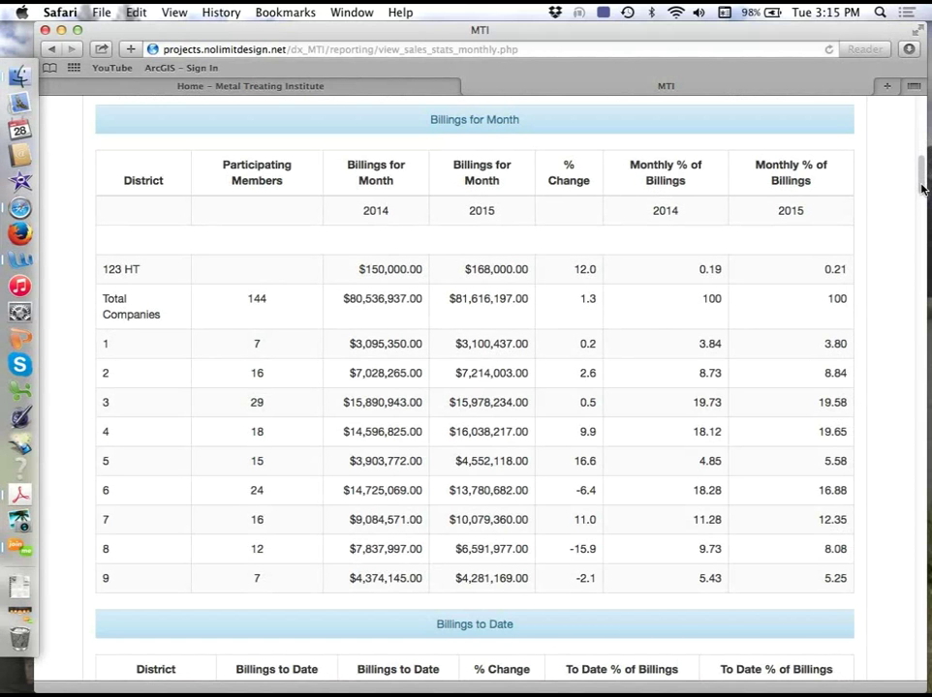
drag(923, 187, 923, 221)
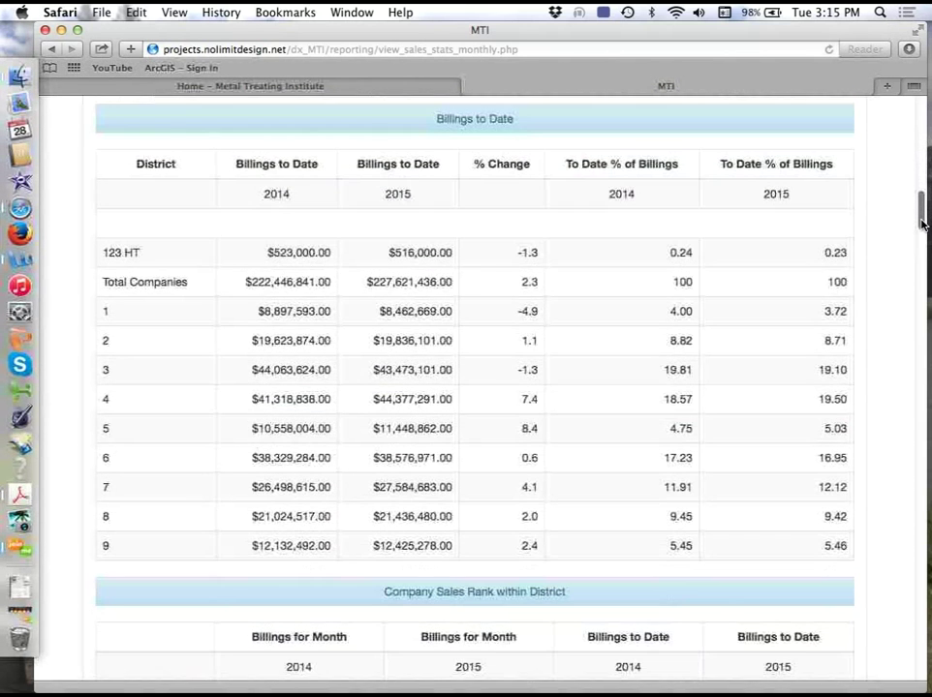
scroll(921, 213, down, 3)
scroll(270, 272, up, 2)
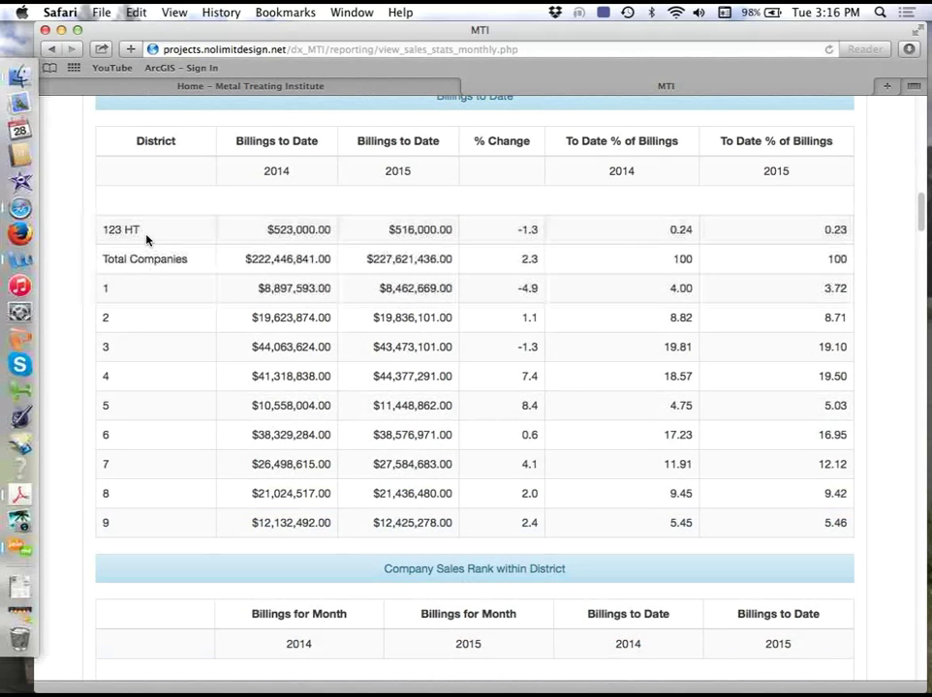
drag(203, 231, 446, 235)
drag(925, 223, 923, 247)
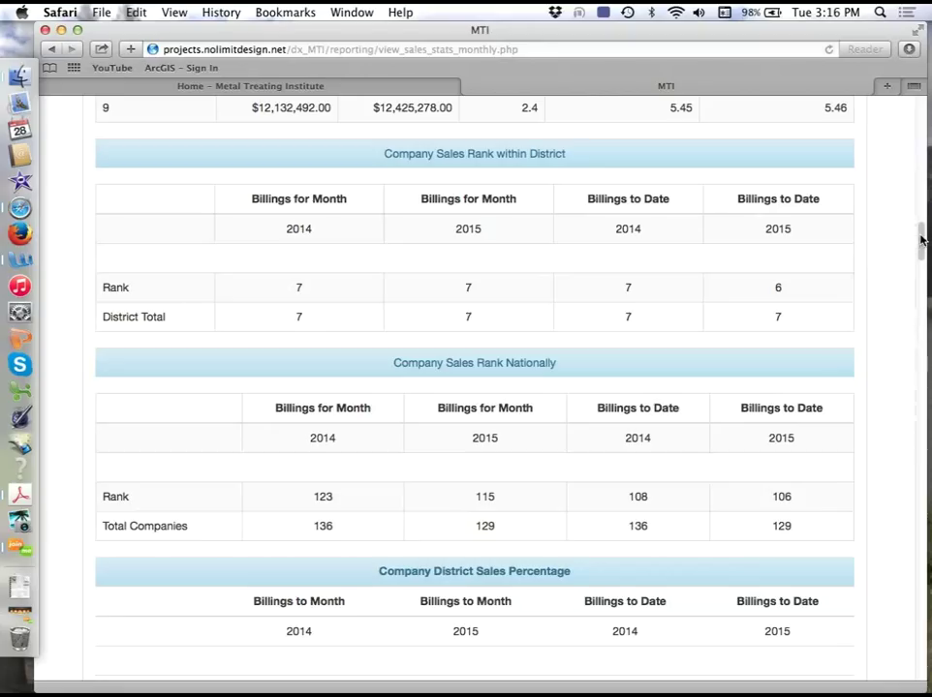
drag(920, 240, 918, 244)
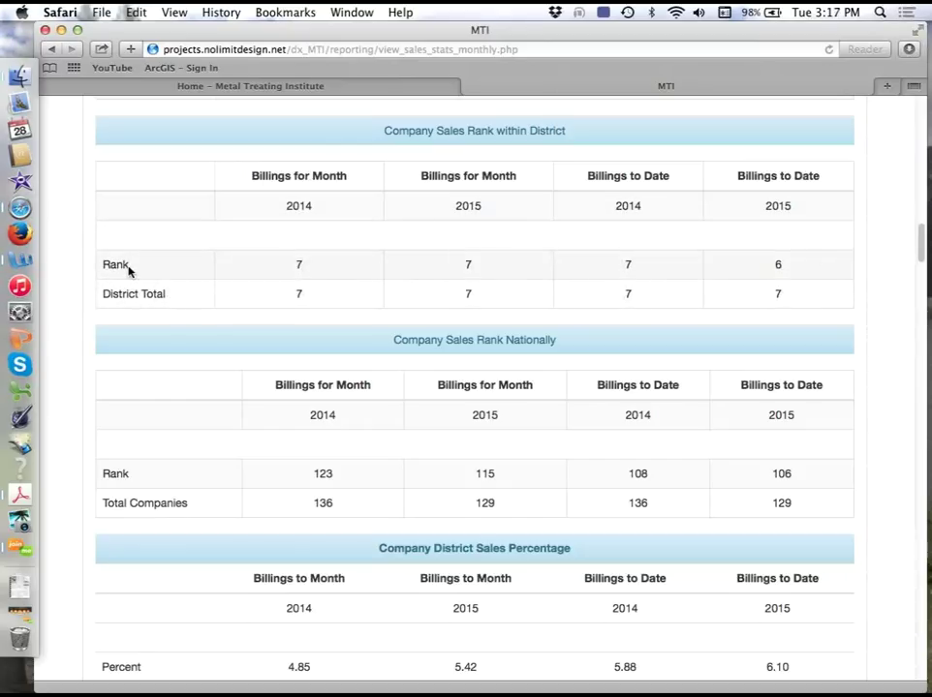
drag(921, 252, 921, 267)
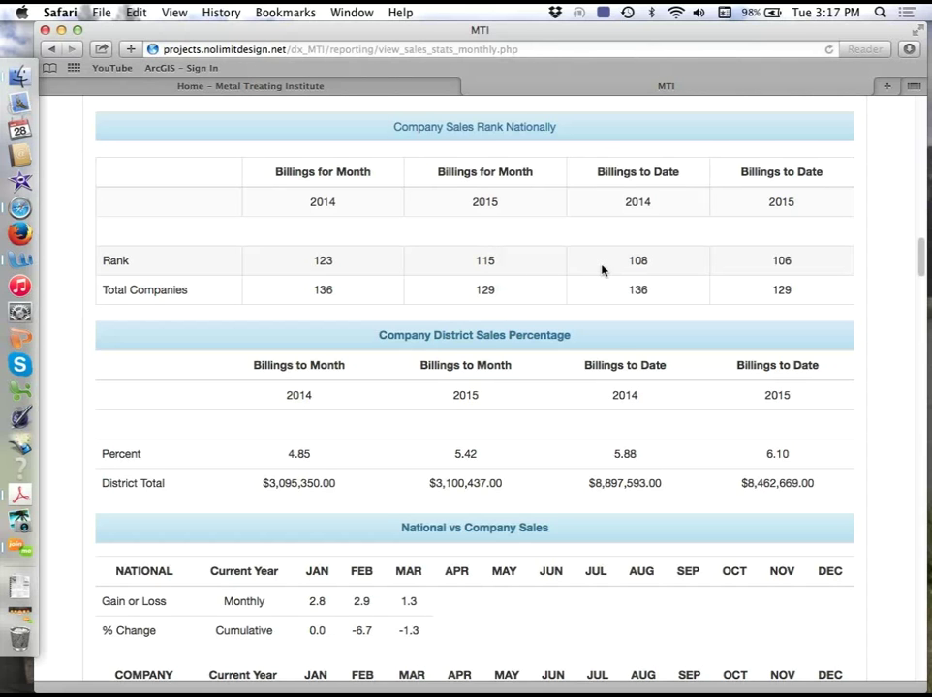
- Scroll through the sales rank, district sales percentage and national-versus-company tables to the District 1 chart
scroll(923, 259, down, 3)
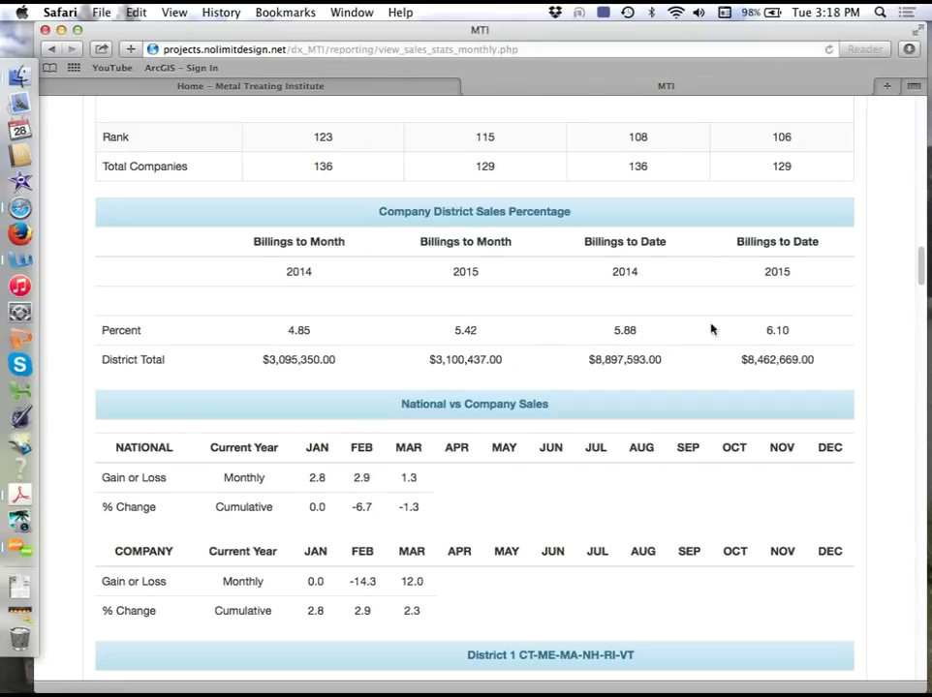
scroll(921, 276, up, 5)
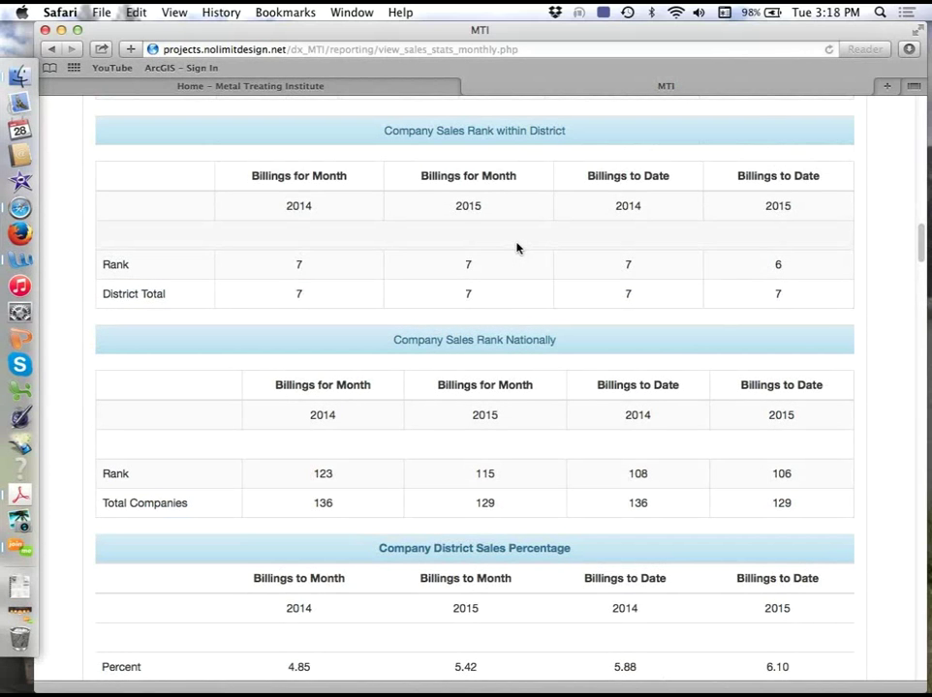
scroll(860, 261, down, 4)
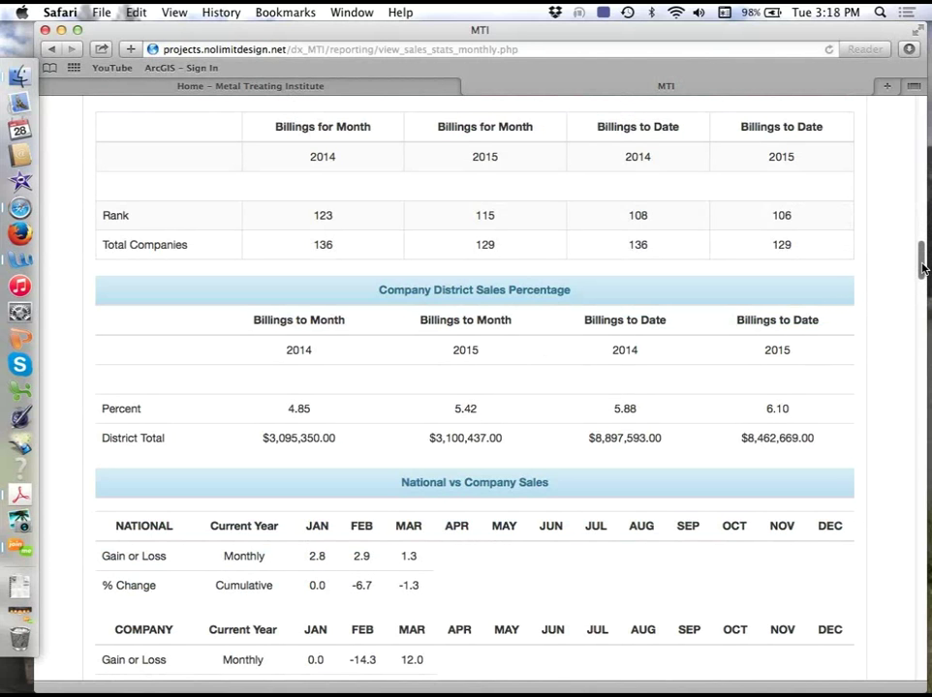
drag(922, 268, 925, 301)
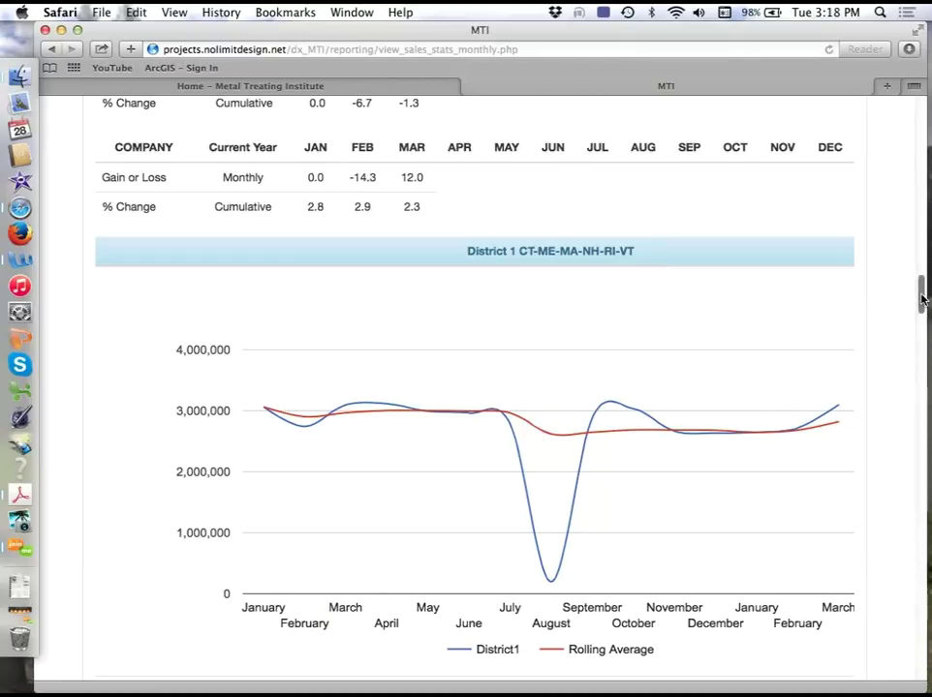
- Scroll past the District 1 chart and table to the Monthly Analysis of National Billings tables
drag(921, 300, 920, 307)
scroll(920, 307, down, 1)
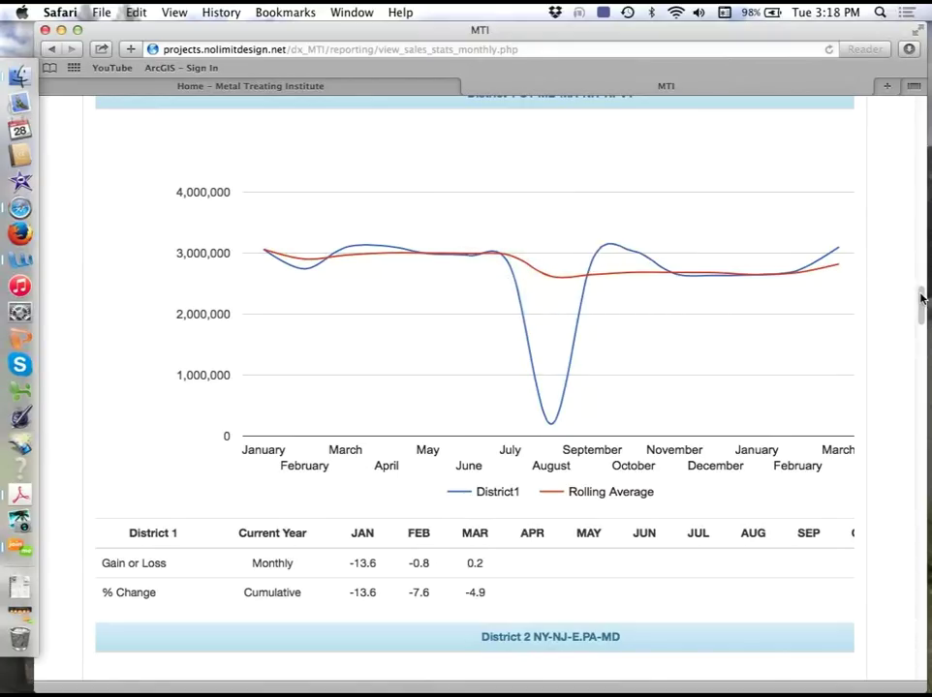
drag(921, 298, 923, 651)
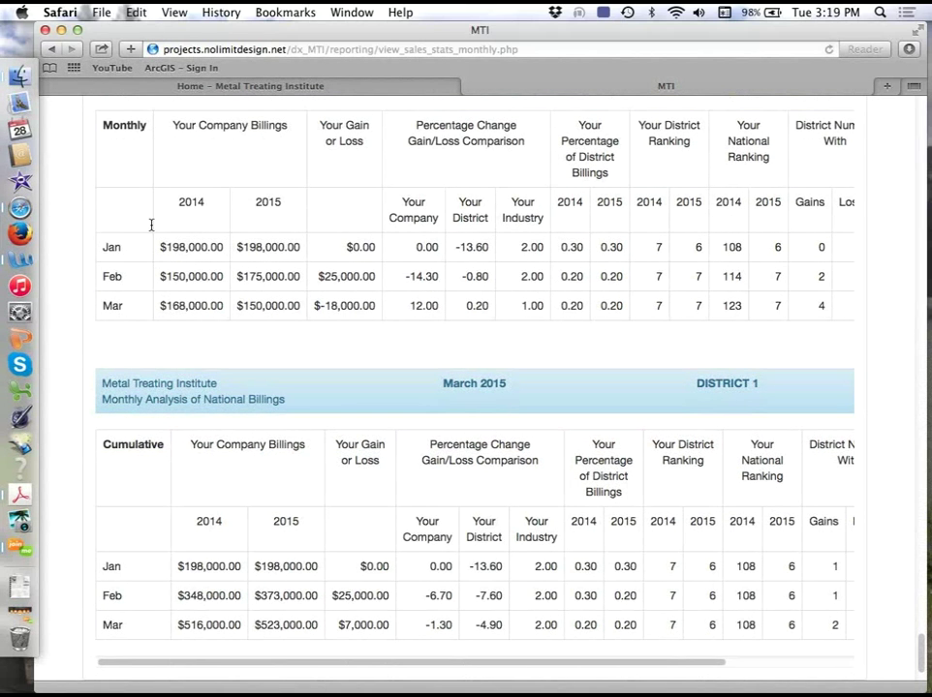
- Inspect the Monthly billings table, highlighting its heading and Jan 2014/2015 percentages, and view Losses
double_click(105, 125)
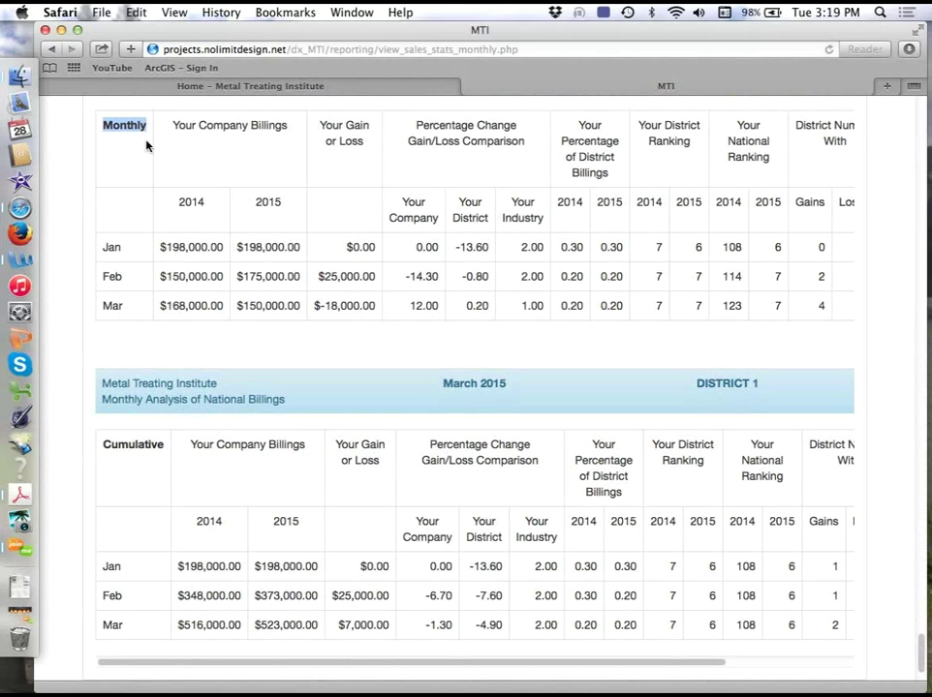
click(191, 247)
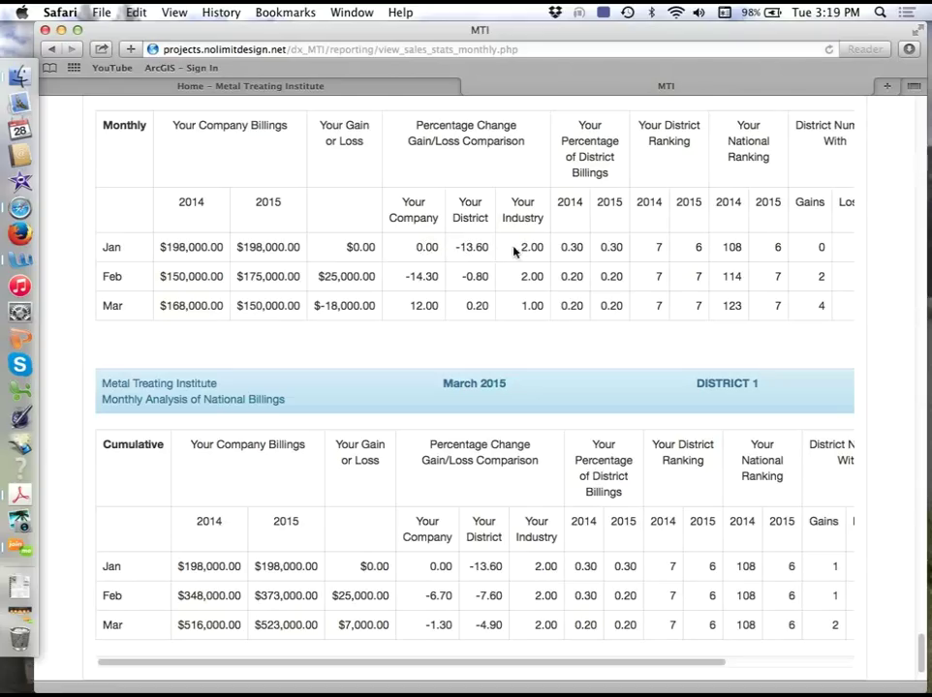
drag(561, 247, 615, 251)
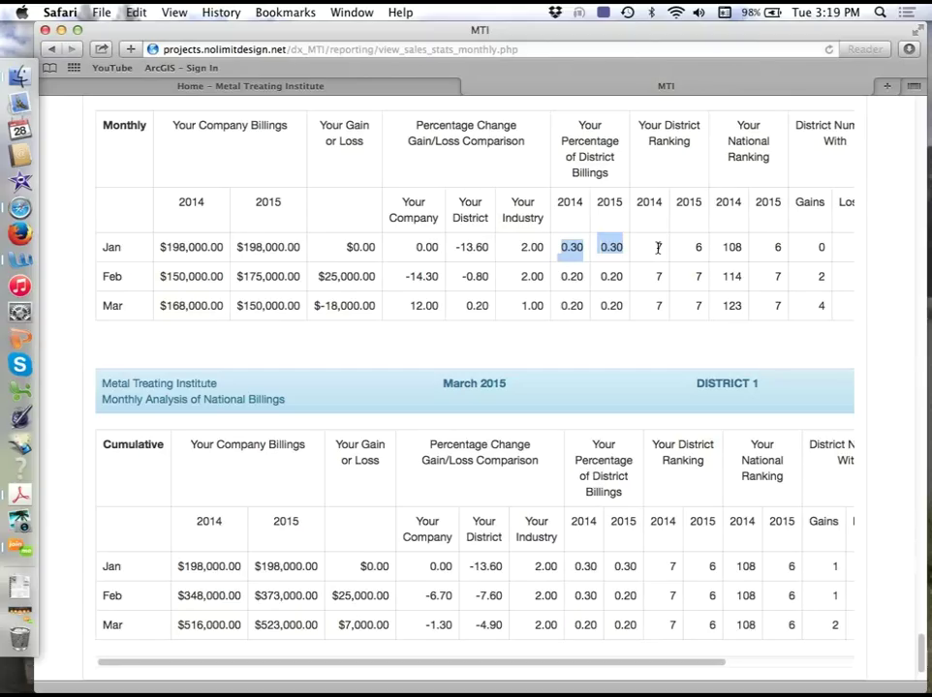
click(658, 247)
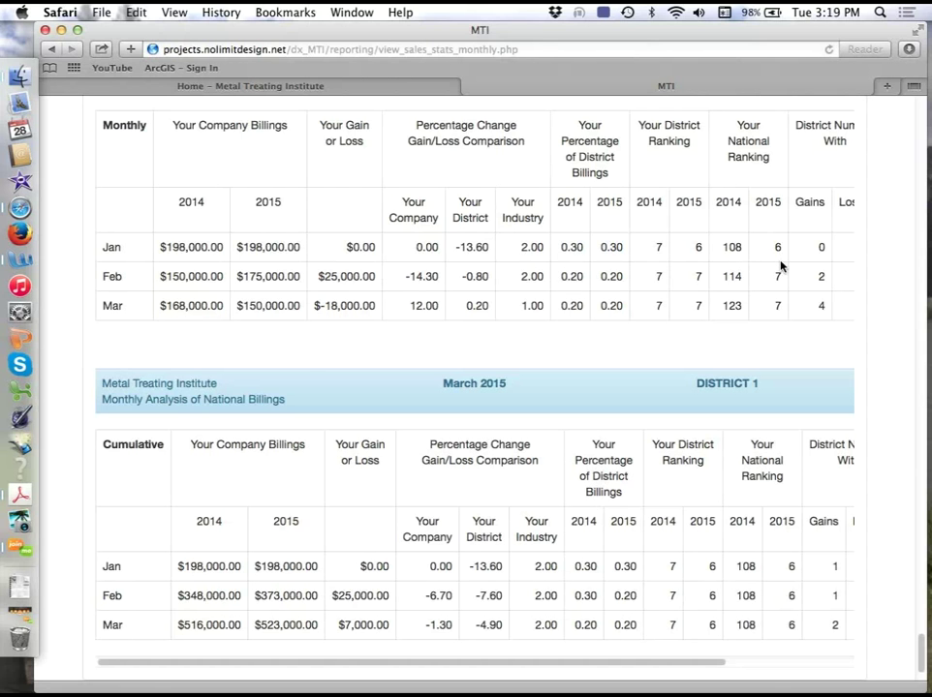
scroll(780, 266, right, 3)
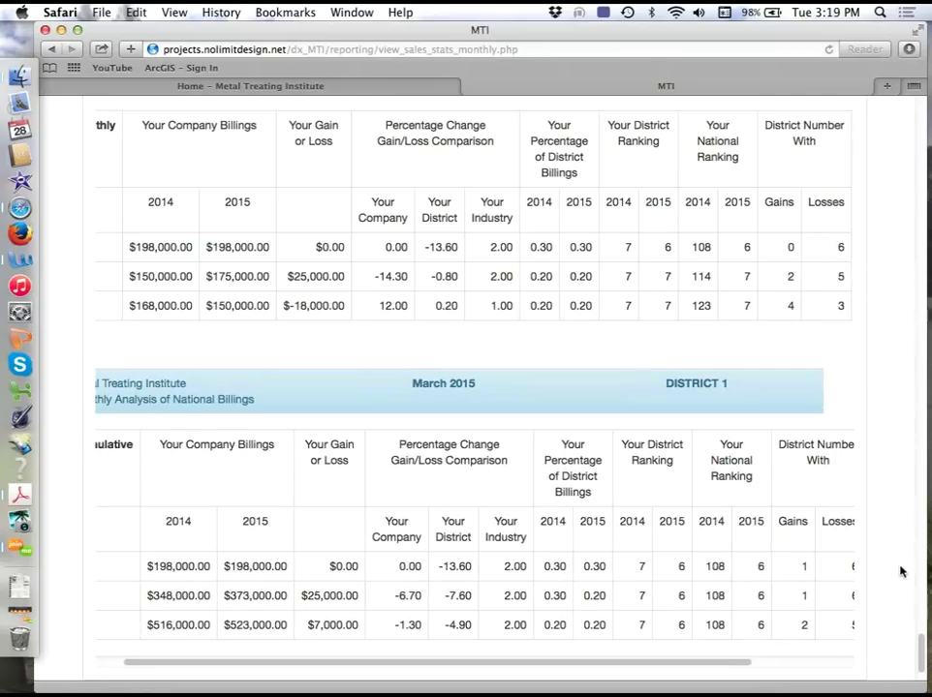
scroll(842, 601, down, 2)
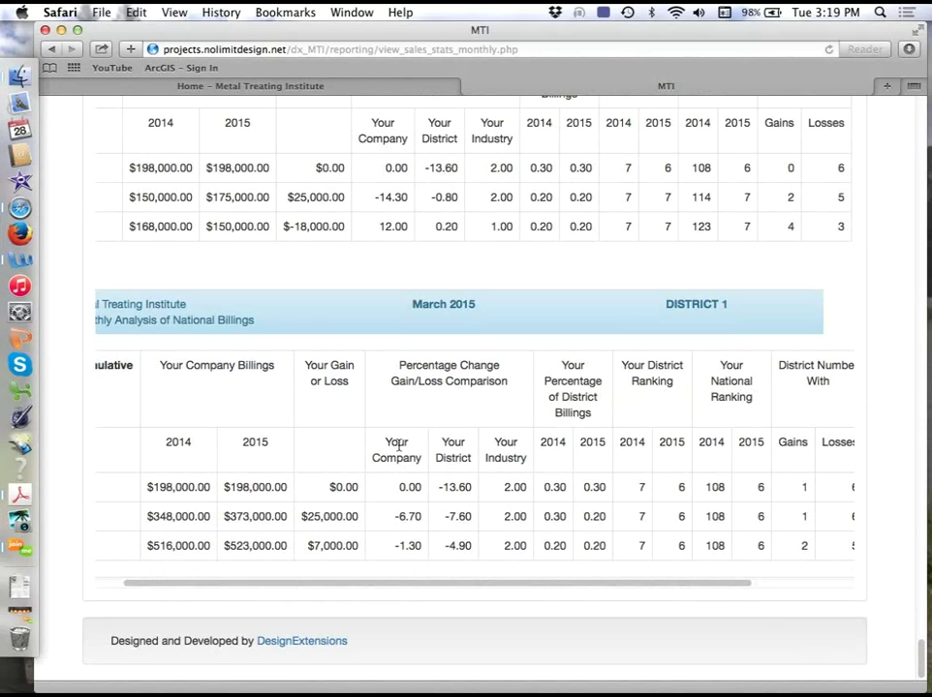
scroll(407, 445, left, 3)
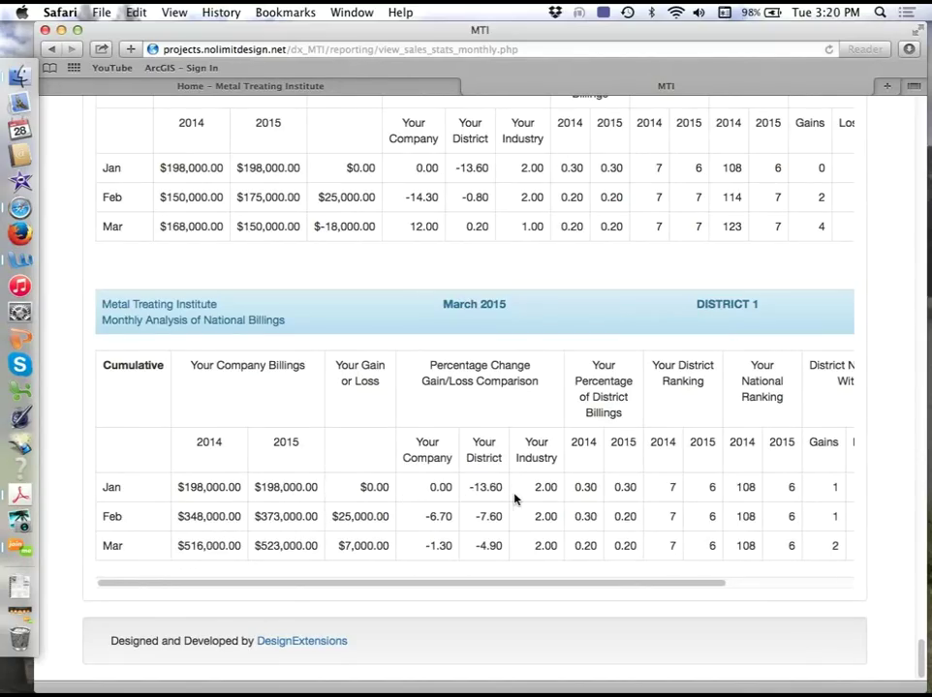
- Check the Your District Ranking and percentage column headings, then return to the report's top
triple_click(652, 366)
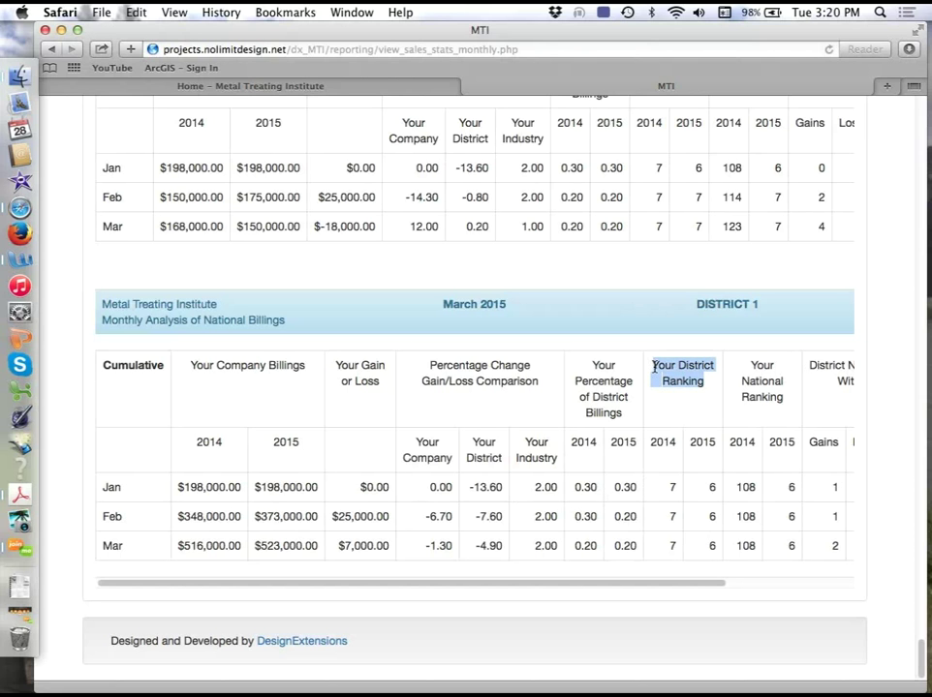
click(653, 365)
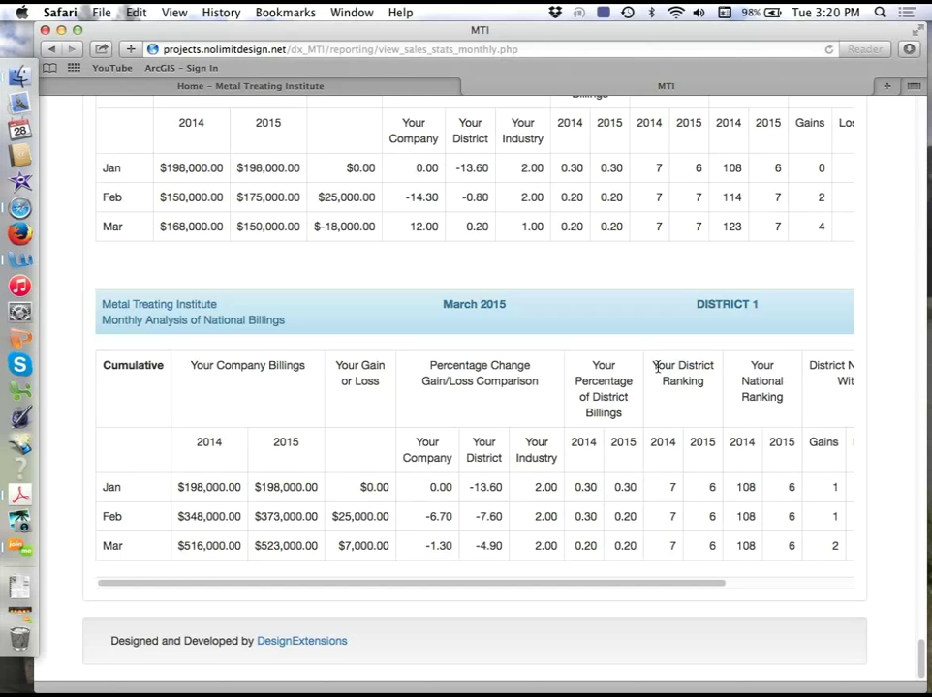
scroll(656, 366, right, 3)
drag(476, 369, 662, 392)
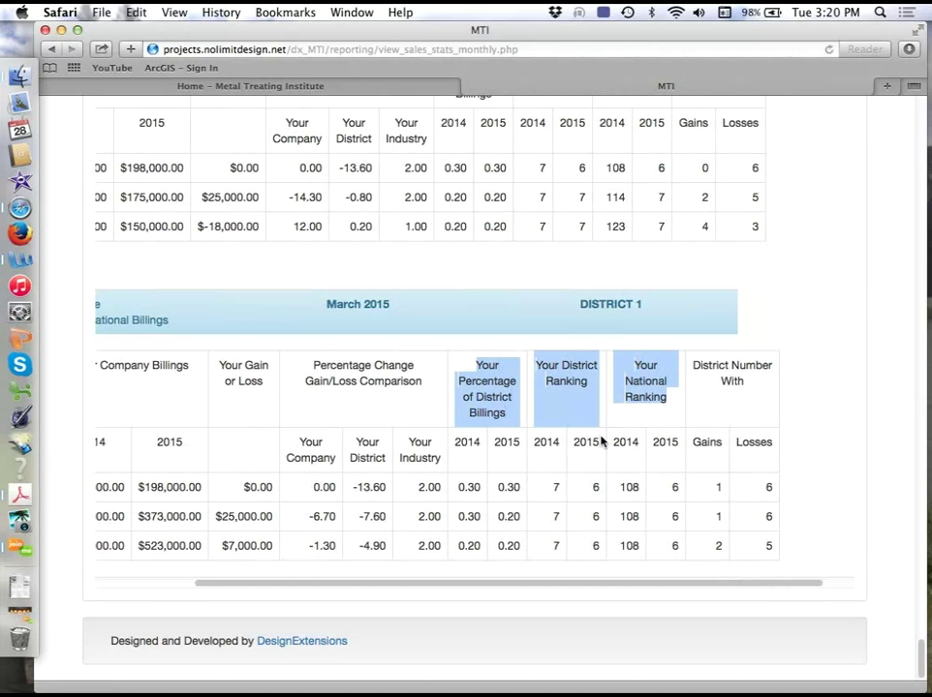
drag(922, 654, 919, 291)
drag(868, 253, 847, 102)
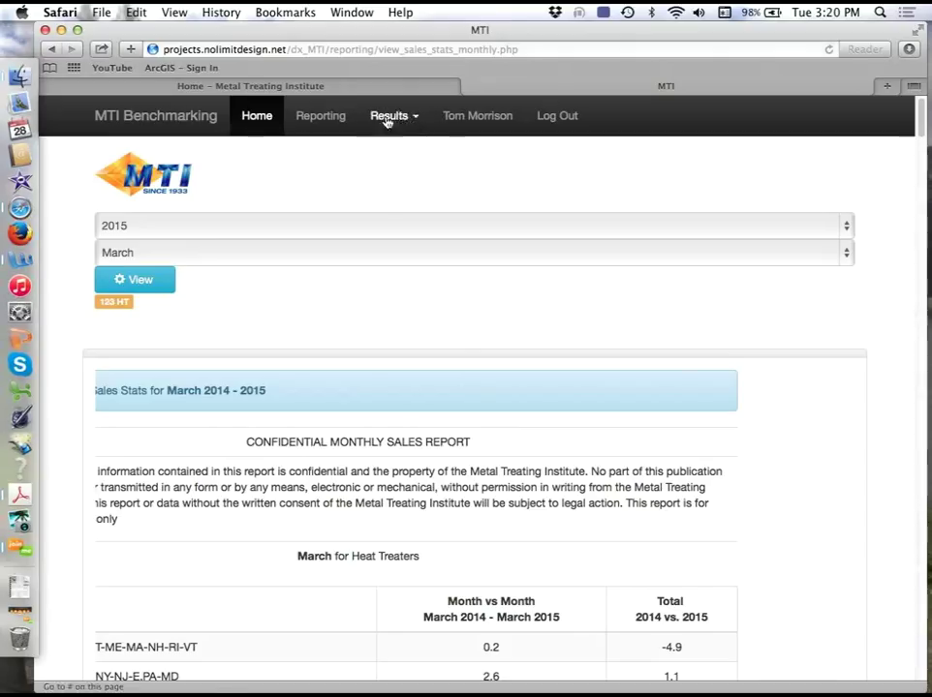
- Go back to the 123 HT Input Results page via Reporting
click(329, 116)
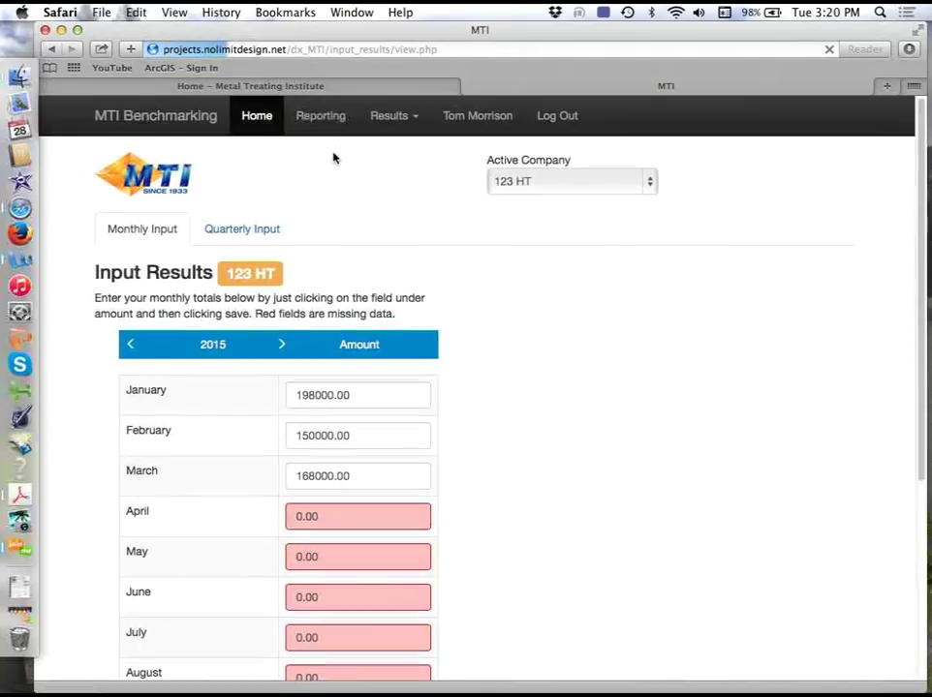
- Switch to the quarterly operational inputs and show the 2014 quarters instead of 2015
click(256, 232)
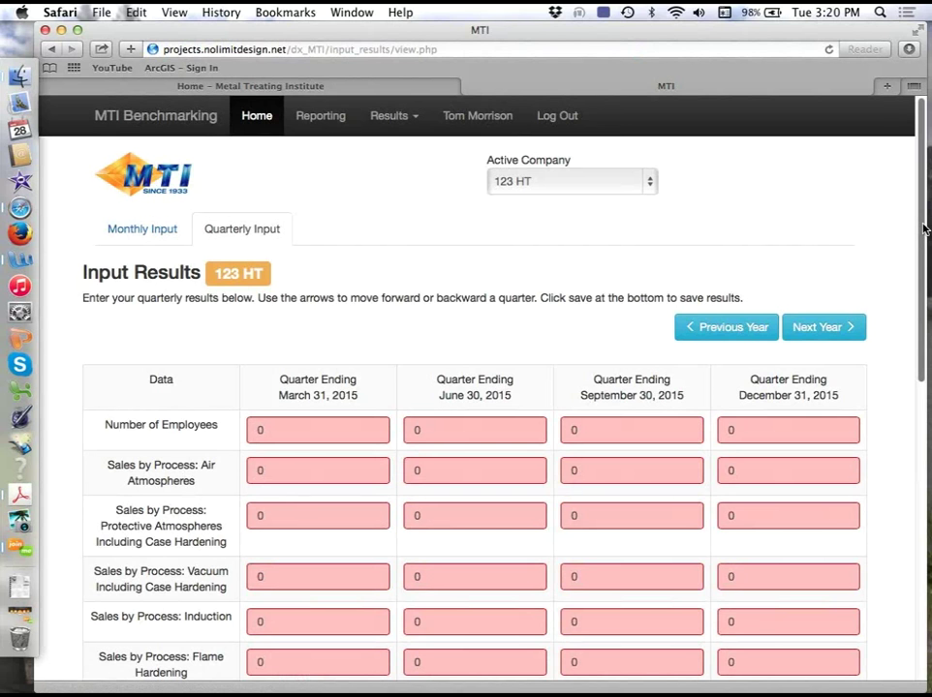
scroll(925, 253, down, 2)
scroll(924, 280, down, 5)
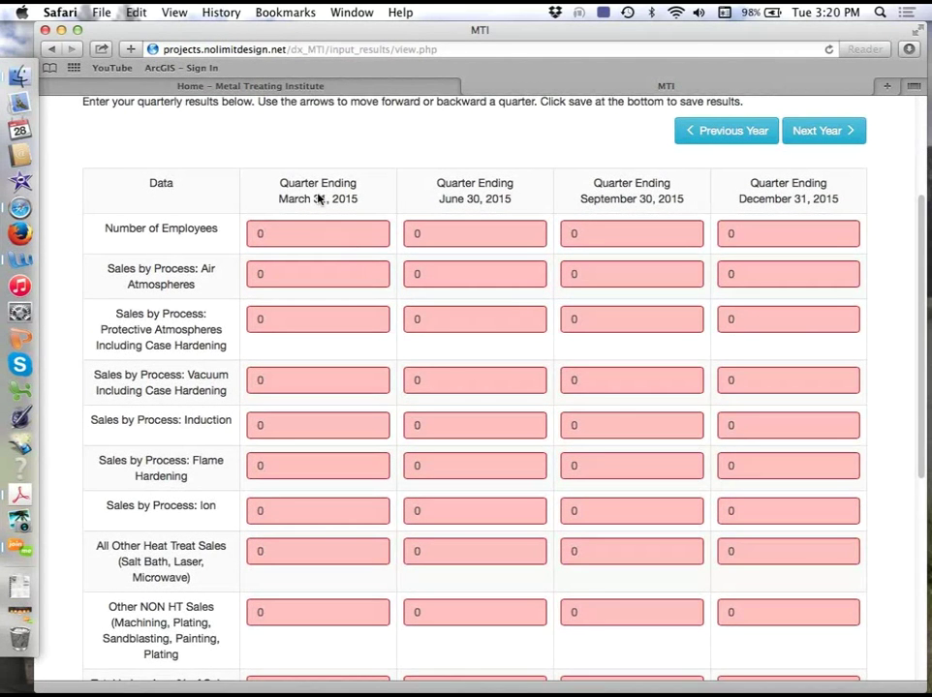
drag(281, 183, 360, 200)
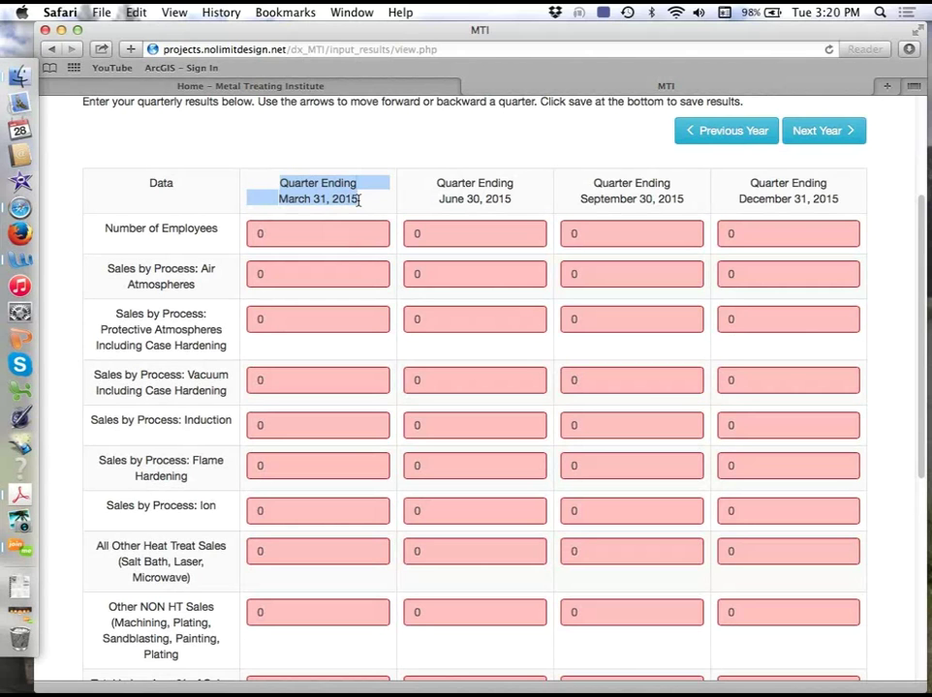
click(359, 200)
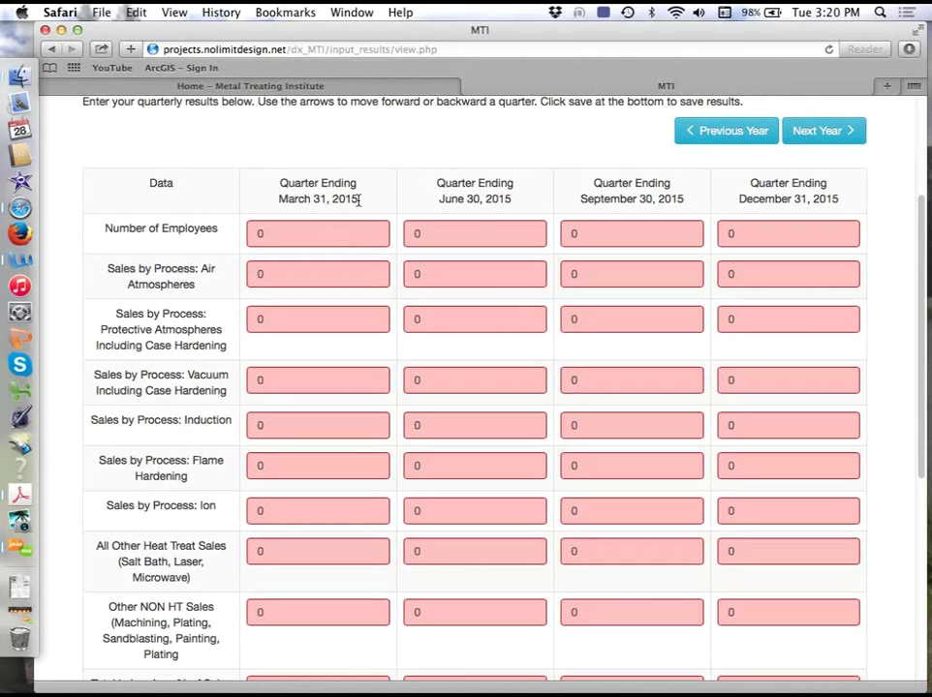
click(714, 131)
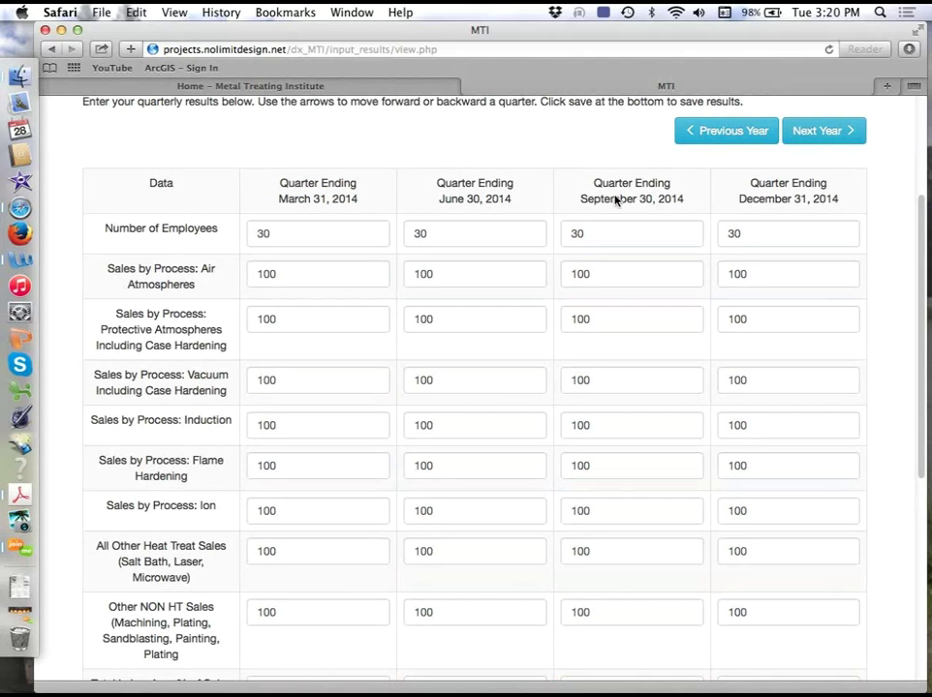
- Scroll down to the Sales by Process rows, down to the Other Heat Treat Sales label
scroll(923, 239, down, 1)
drag(923, 239, 923, 271)
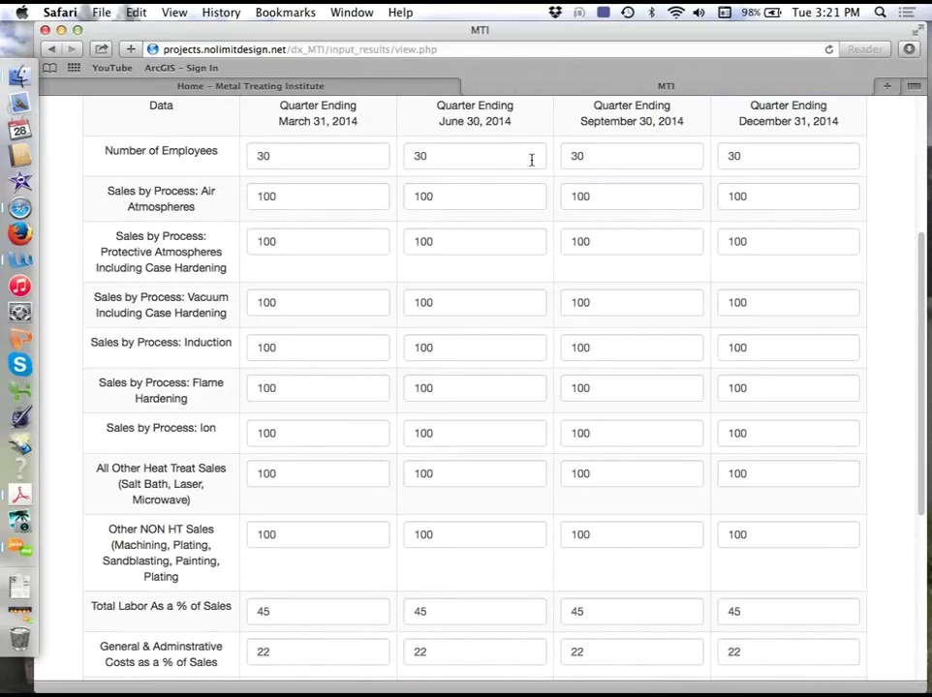
drag(923, 254, 923, 267)
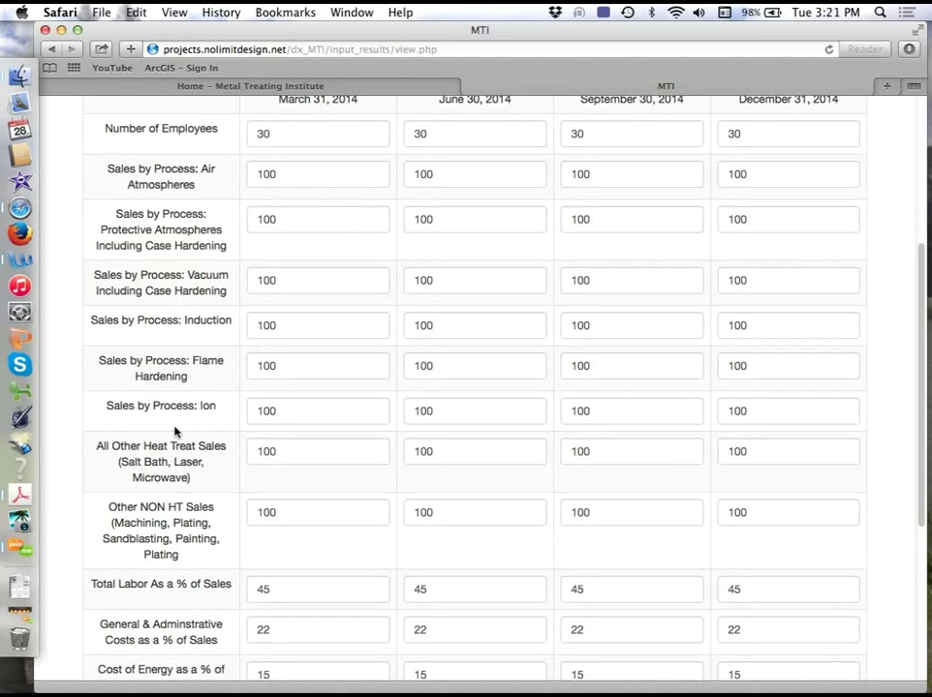
drag(921, 427, 908, 491)
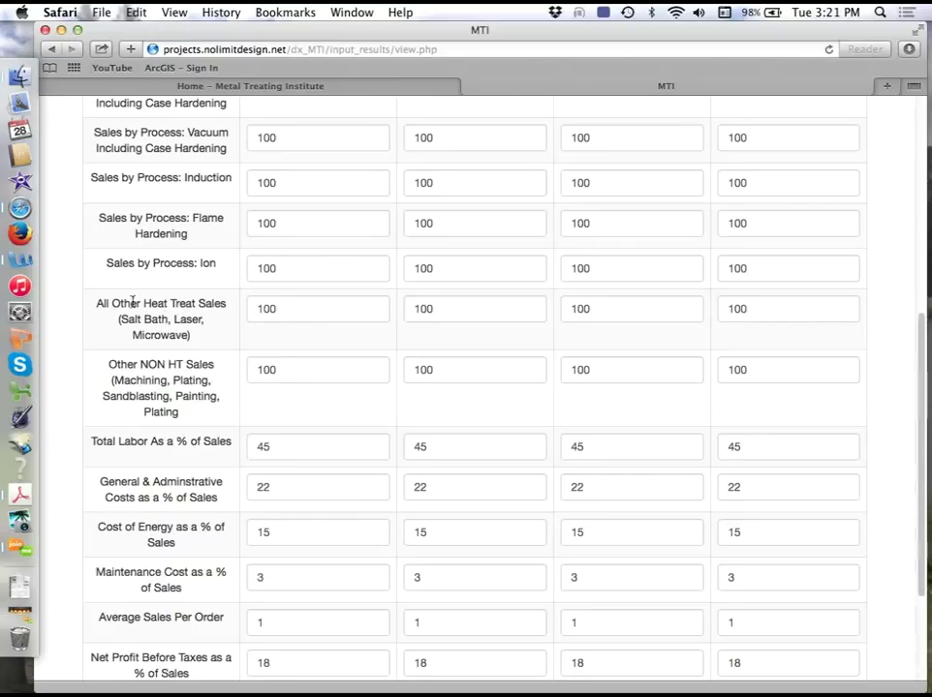
drag(109, 303, 227, 303)
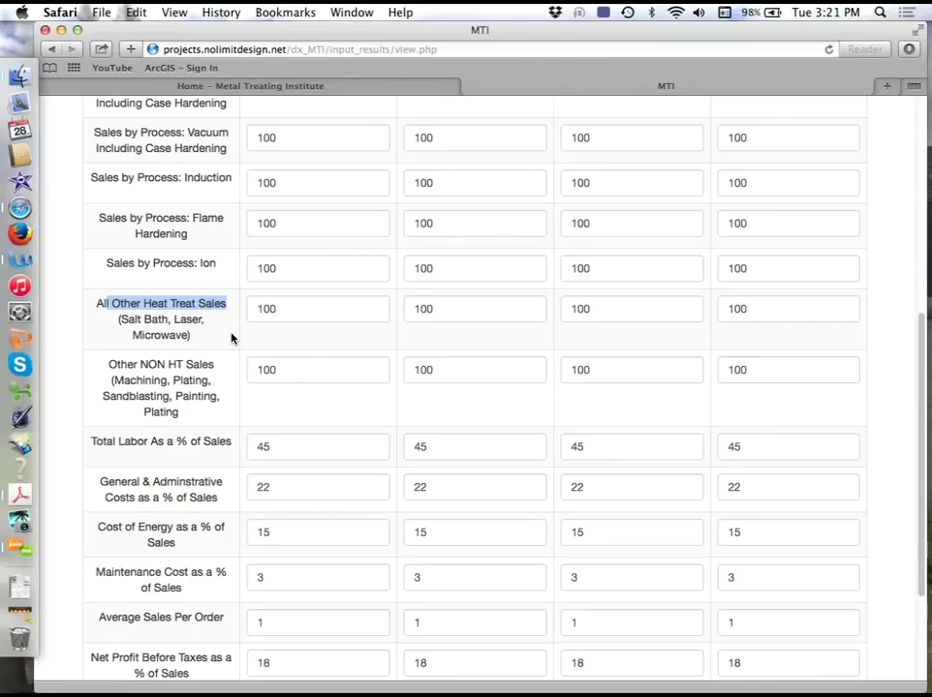
- Review the Other NON HT Sales, Total Labor, G&A and Maintenance Cost values
drag(273, 370, 253, 369)
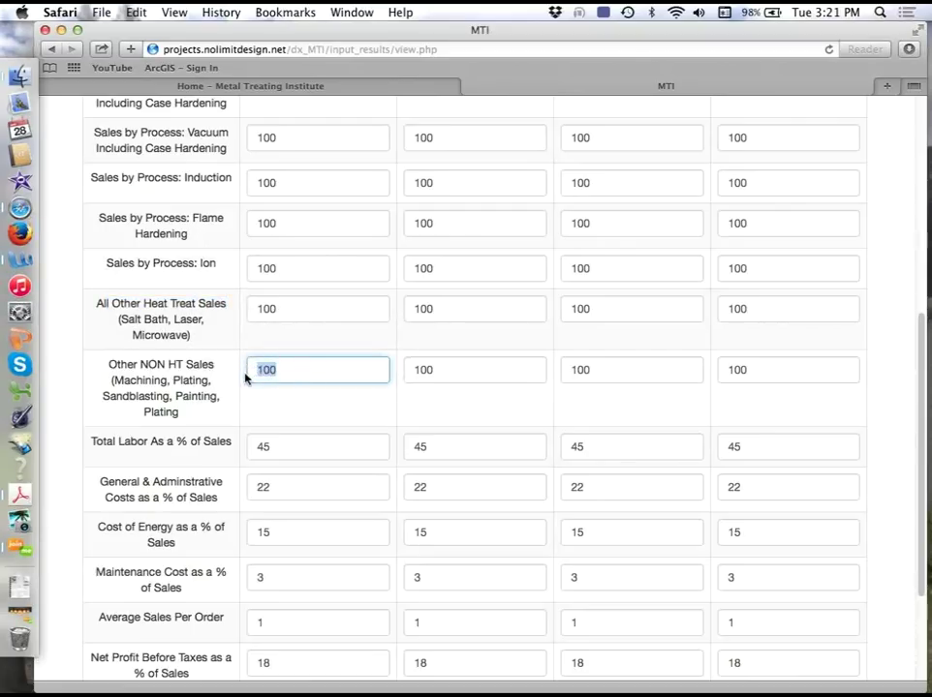
double_click(422, 370)
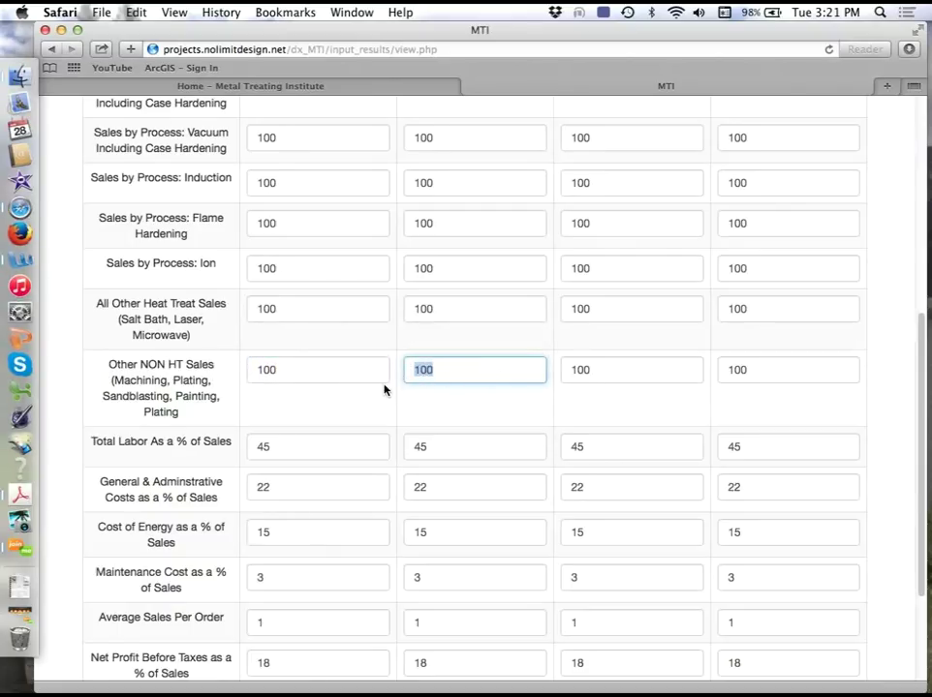
scroll(920, 360, down, 3)
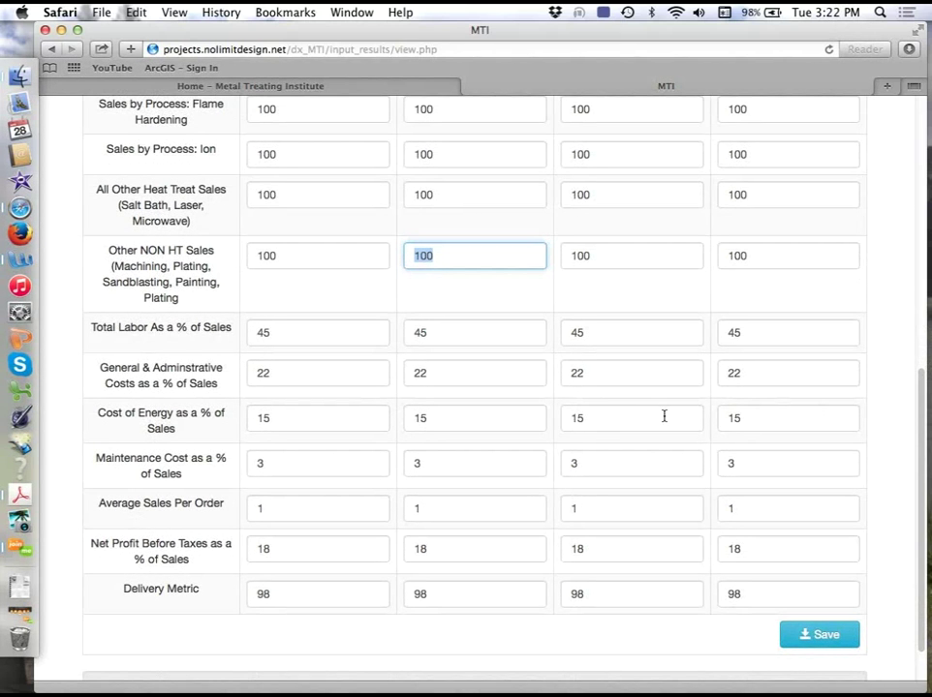
click(281, 334)
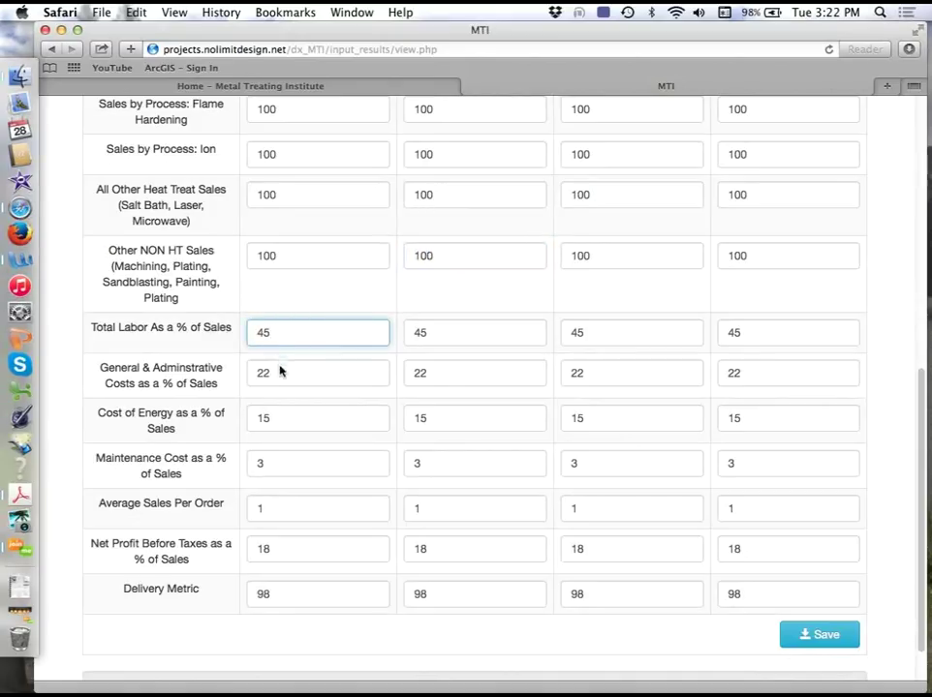
click(279, 374)
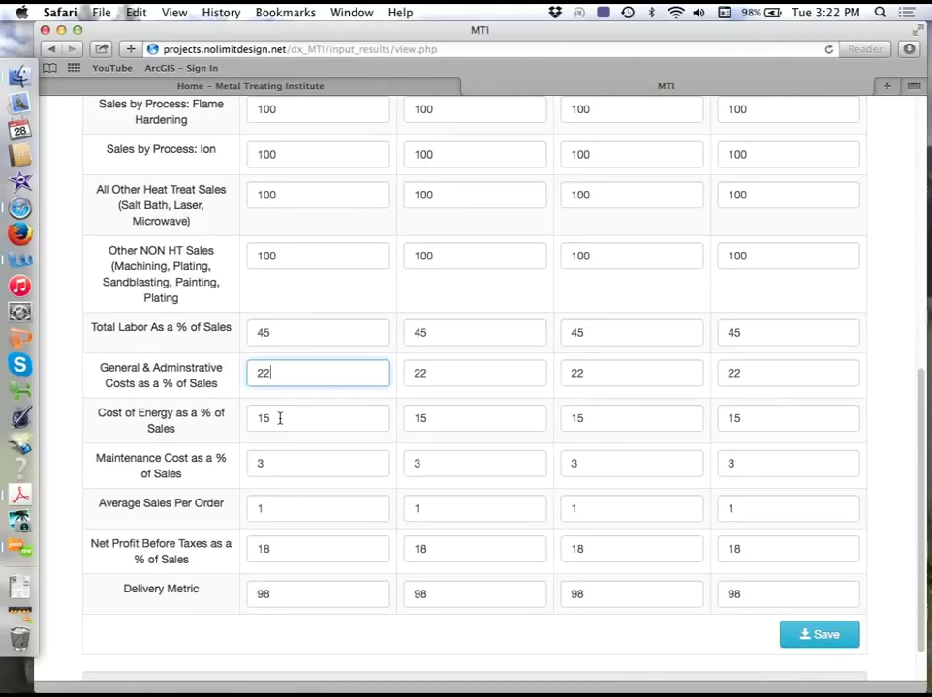
click(277, 464)
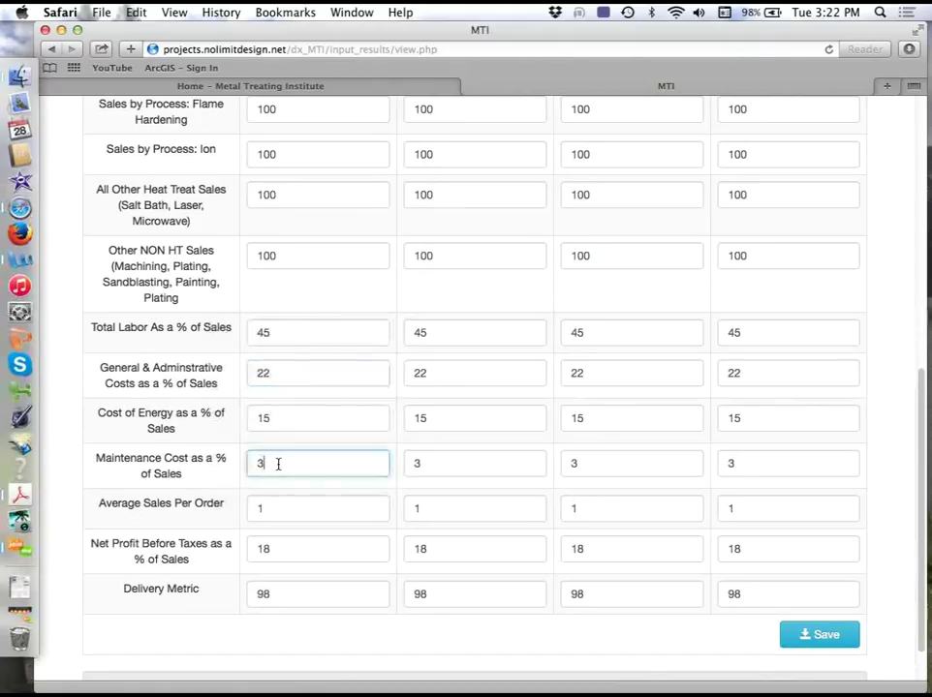
- Check Average Sales Per Order, Net Profit and Delivery Metric, then advance the table to the 2015 quarters
click(276, 506)
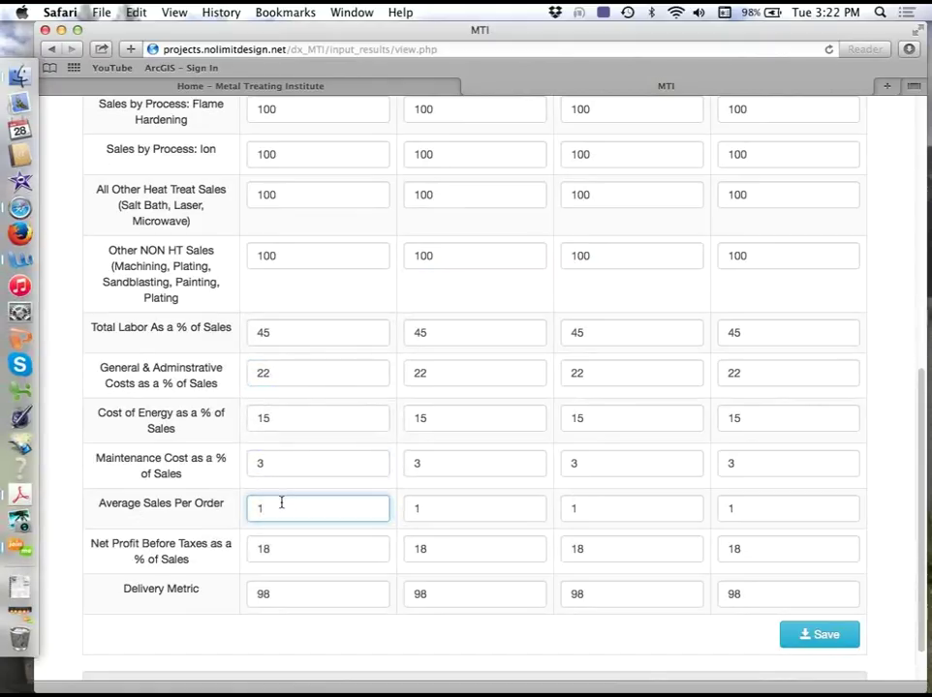
click(277, 549)
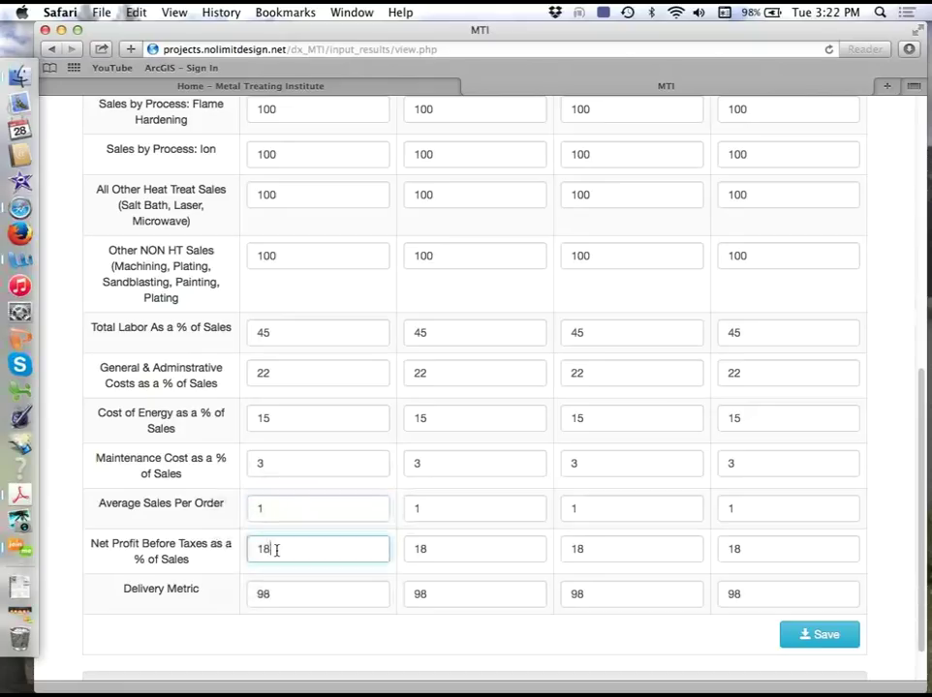
click(276, 592)
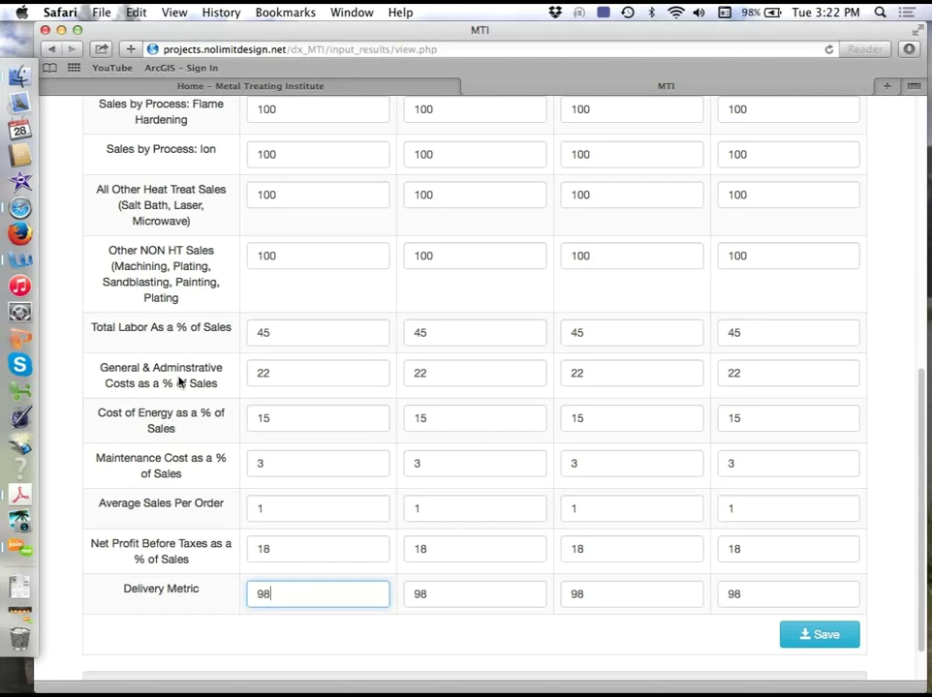
drag(923, 595, 848, 324)
click(812, 311)
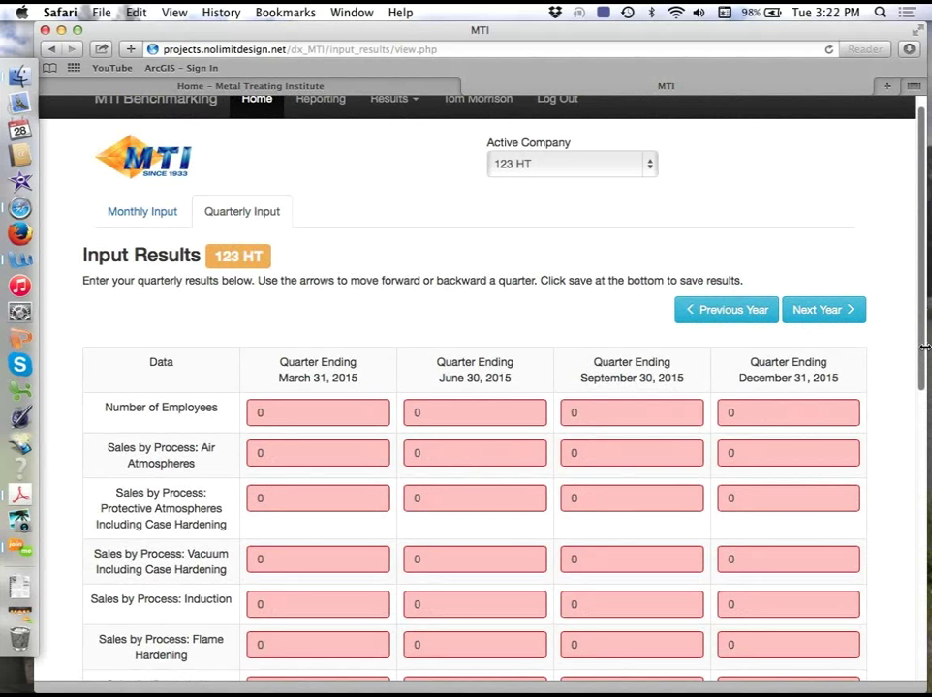
- Load the Quarterly Operational Cost Report for the quarter ending Dec 31 2014
drag(923, 351, 922, 380)
scroll(645, 297, up, 3)
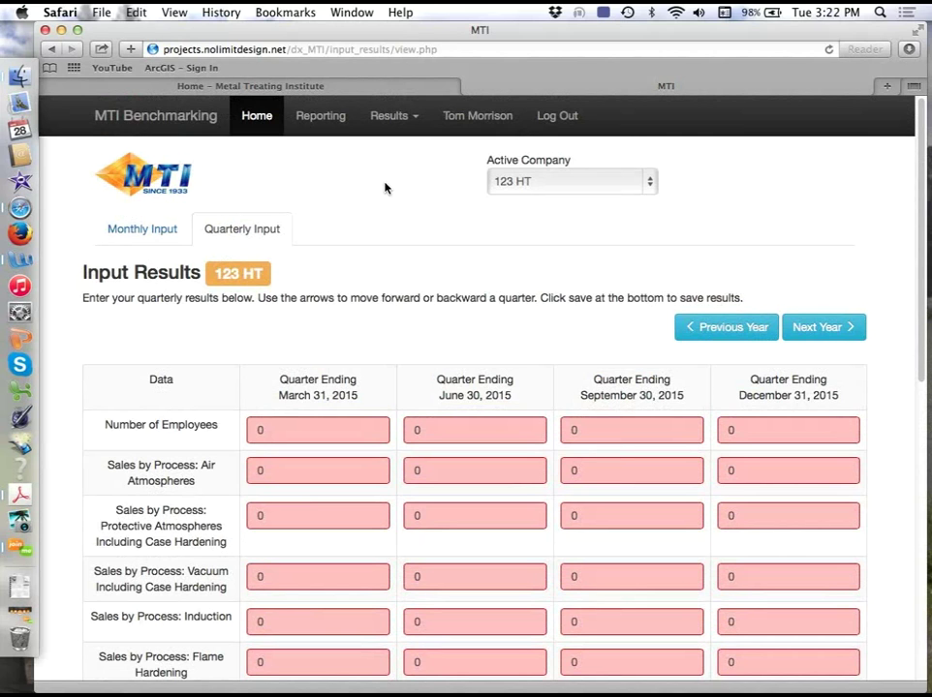
click(414, 119)
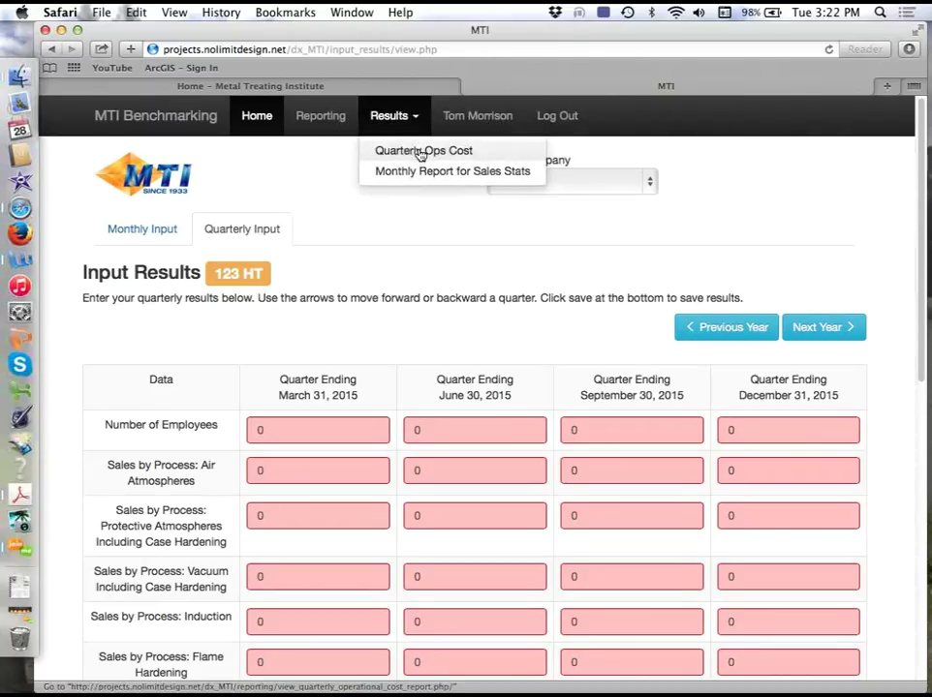
click(420, 152)
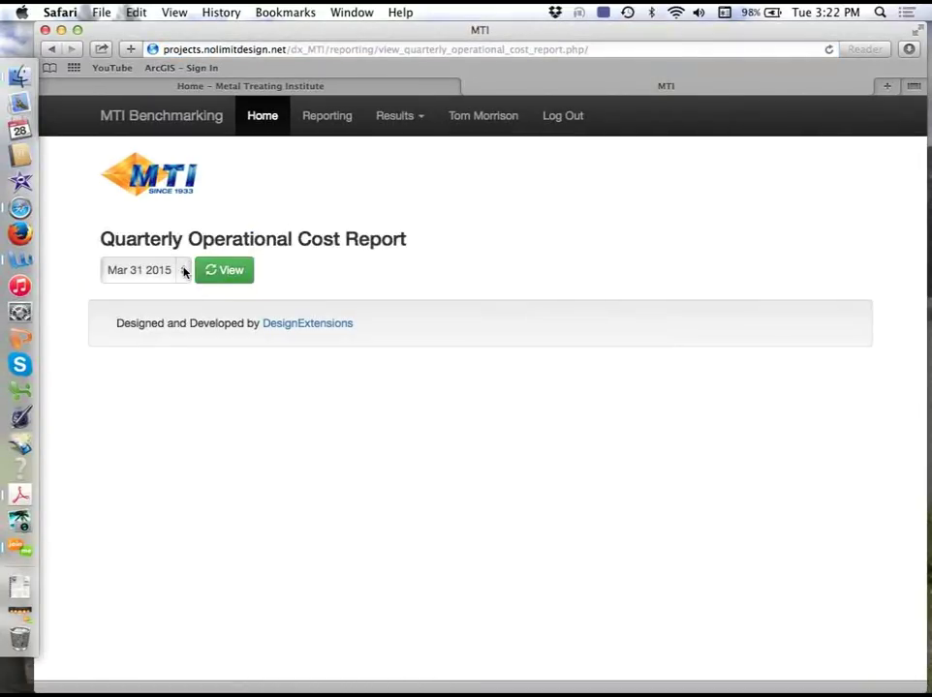
click(183, 270)
click(174, 291)
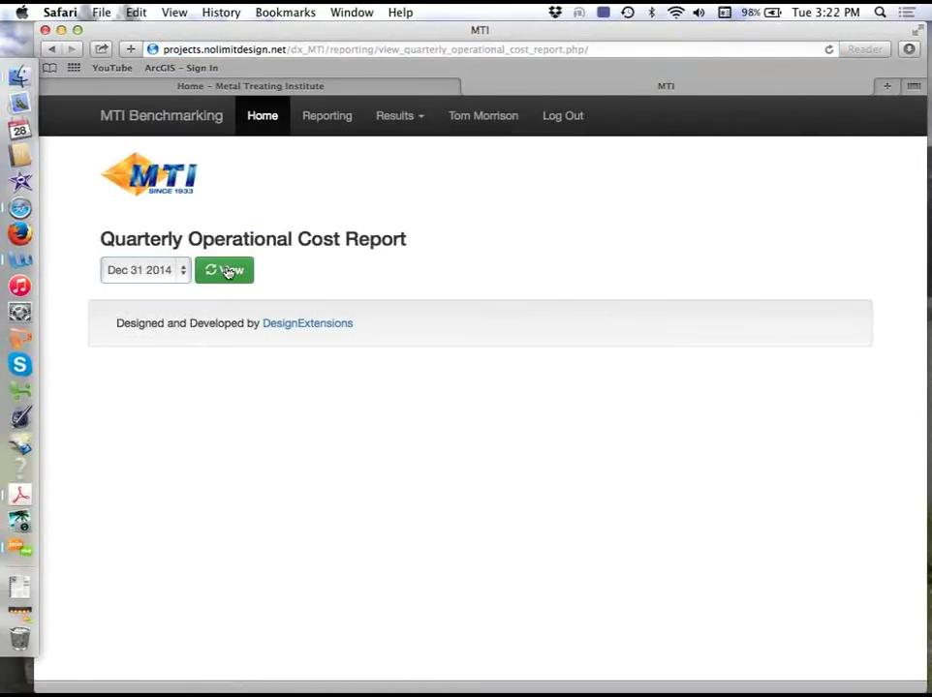
click(228, 272)
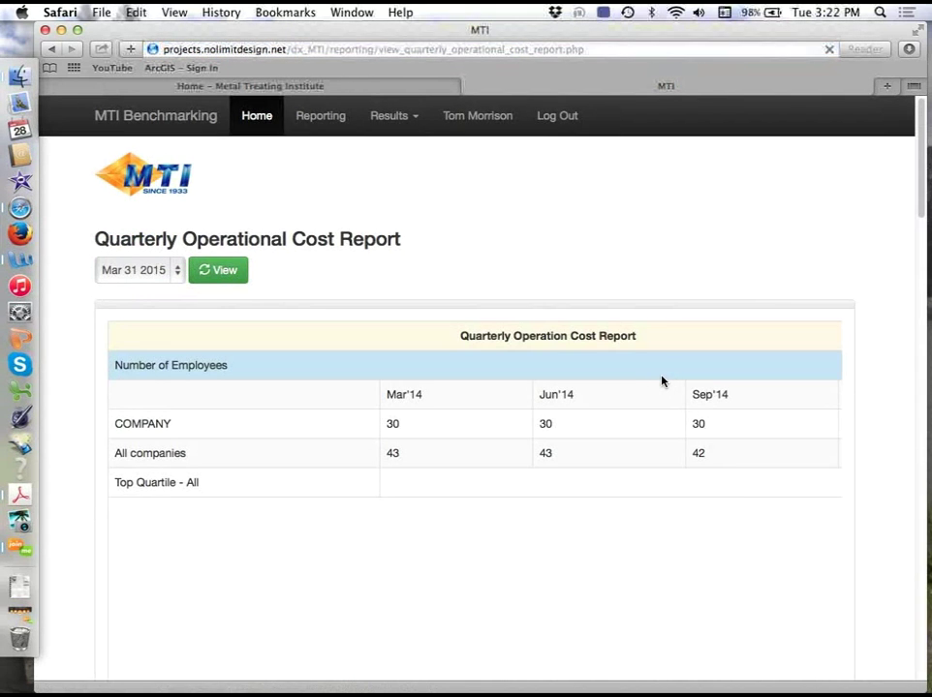
- Scroll past the Air Atmospheres and Vacuum charts to Total Labor As a % of Sales (45%)
drag(921, 119, 921, 167)
drag(243, 160, 260, 224)
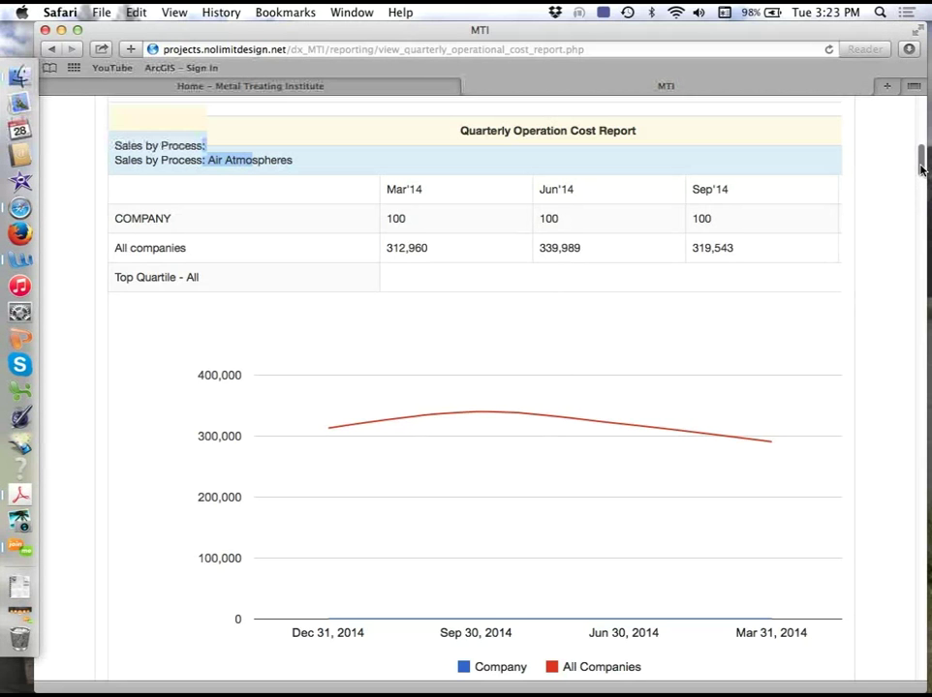
scroll(923, 172, down, 2)
drag(922, 172, 921, 231)
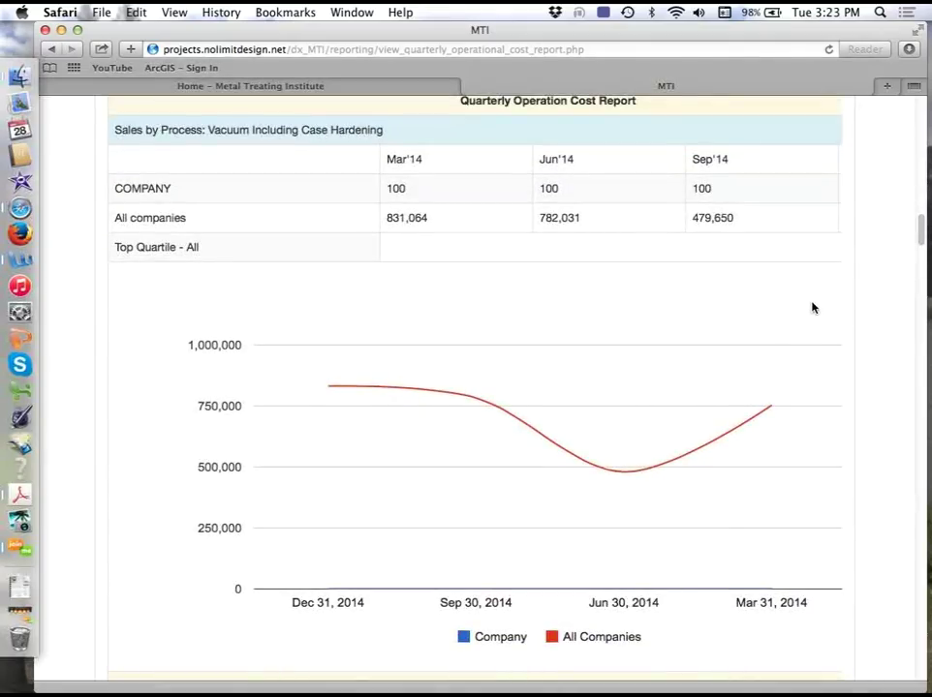
drag(923, 229, 923, 426)
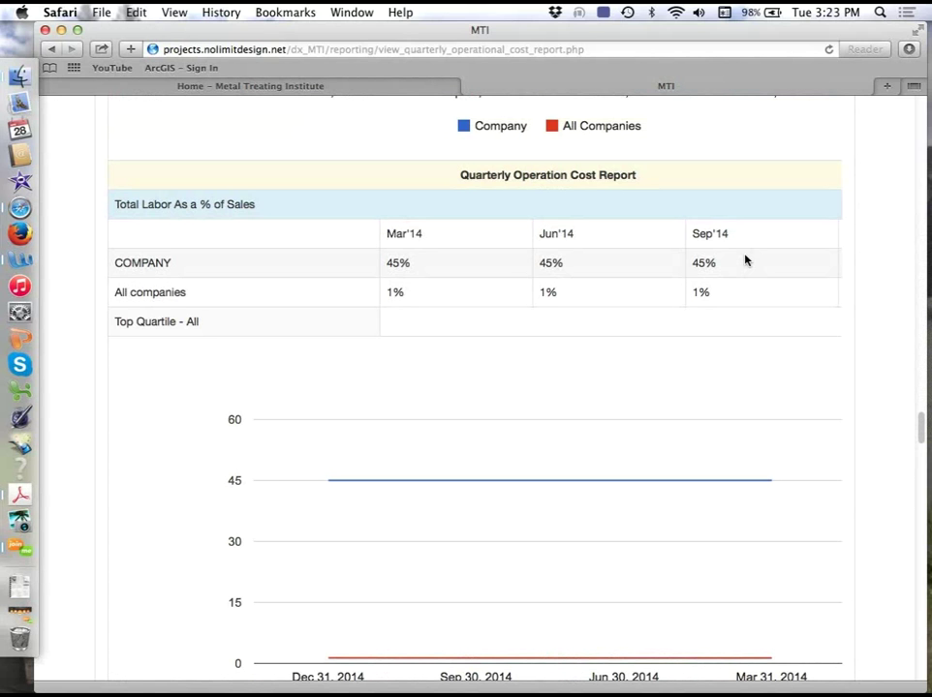
- Scroll through the G&A, Cost of Energy and Average Sales Per Order charts, then back to Number of Employees
drag(921, 427, 923, 471)
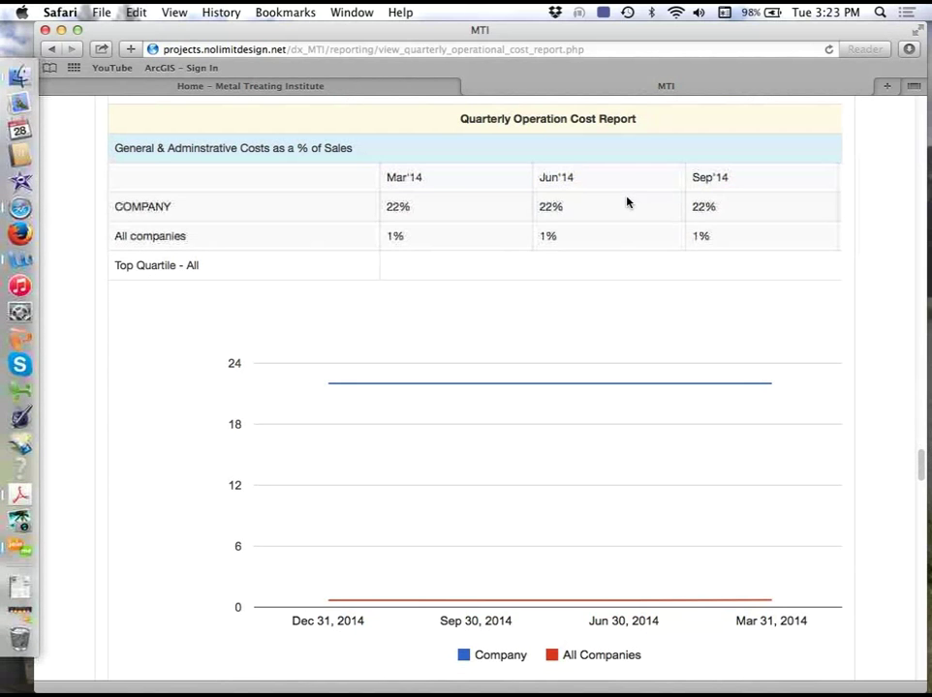
drag(921, 479, 922, 509)
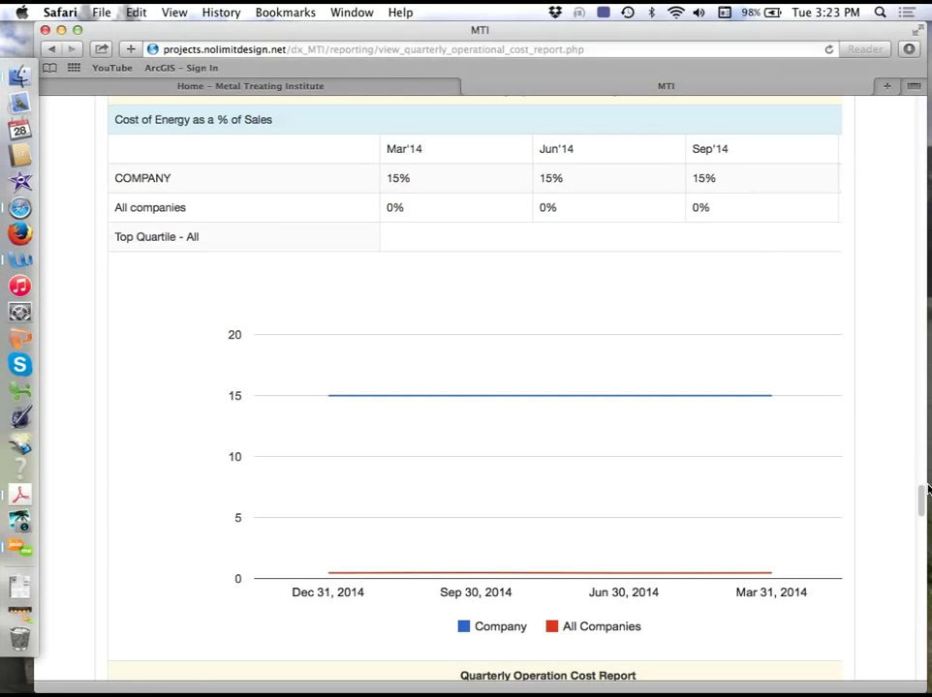
drag(921, 495, 921, 555)
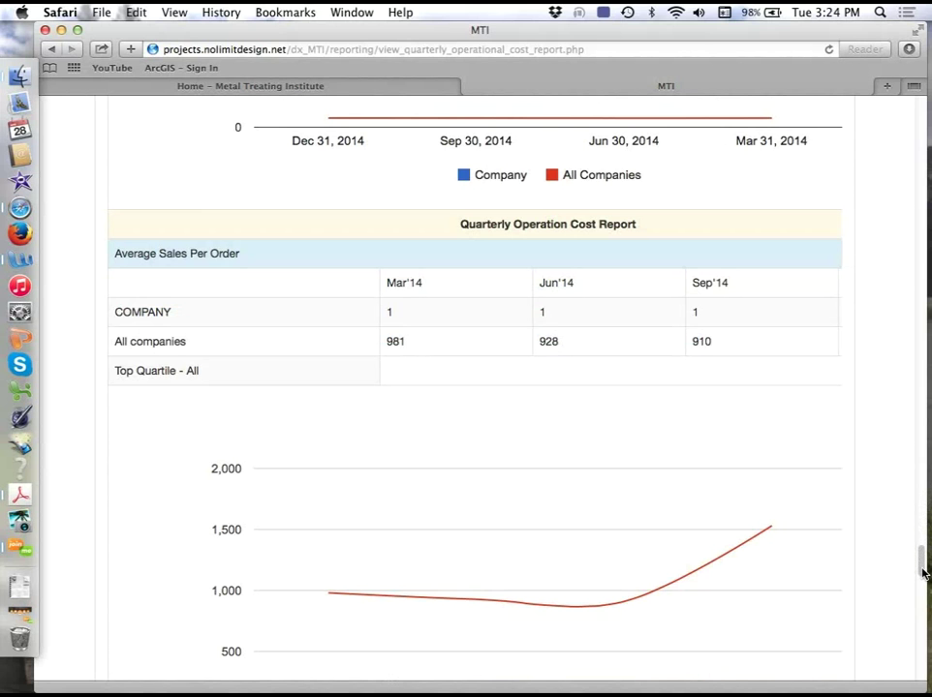
drag(923, 567, 922, 101)
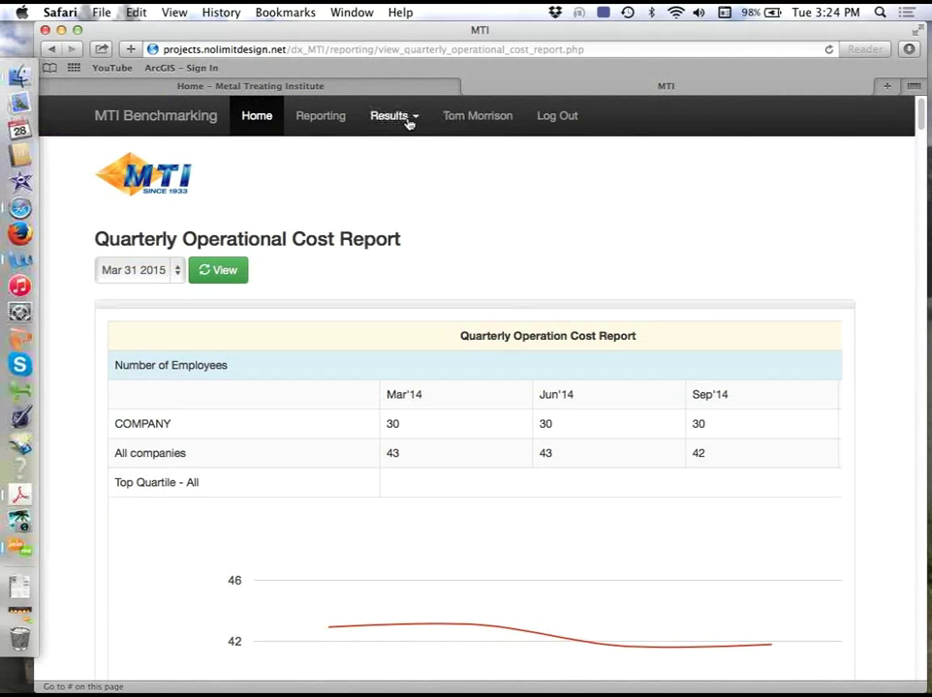